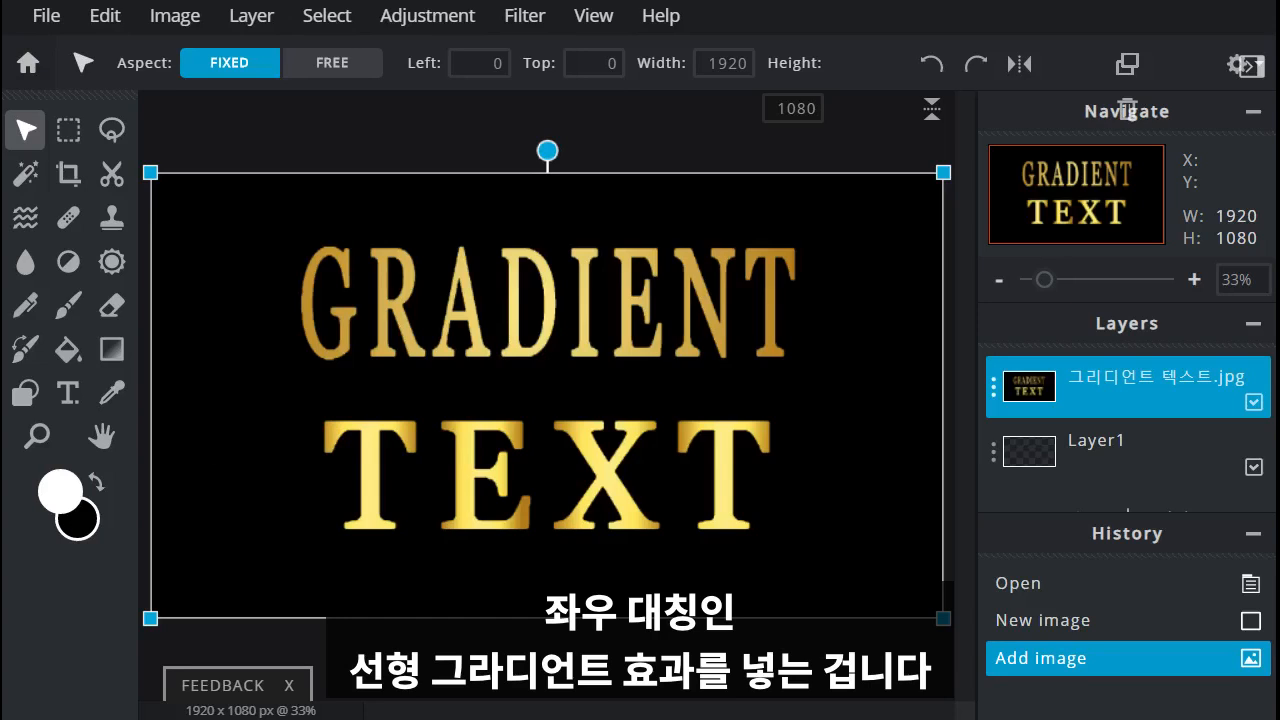
Undo the added sample image and add a text layer reading "GRADIENT".
key(ctrl+z)
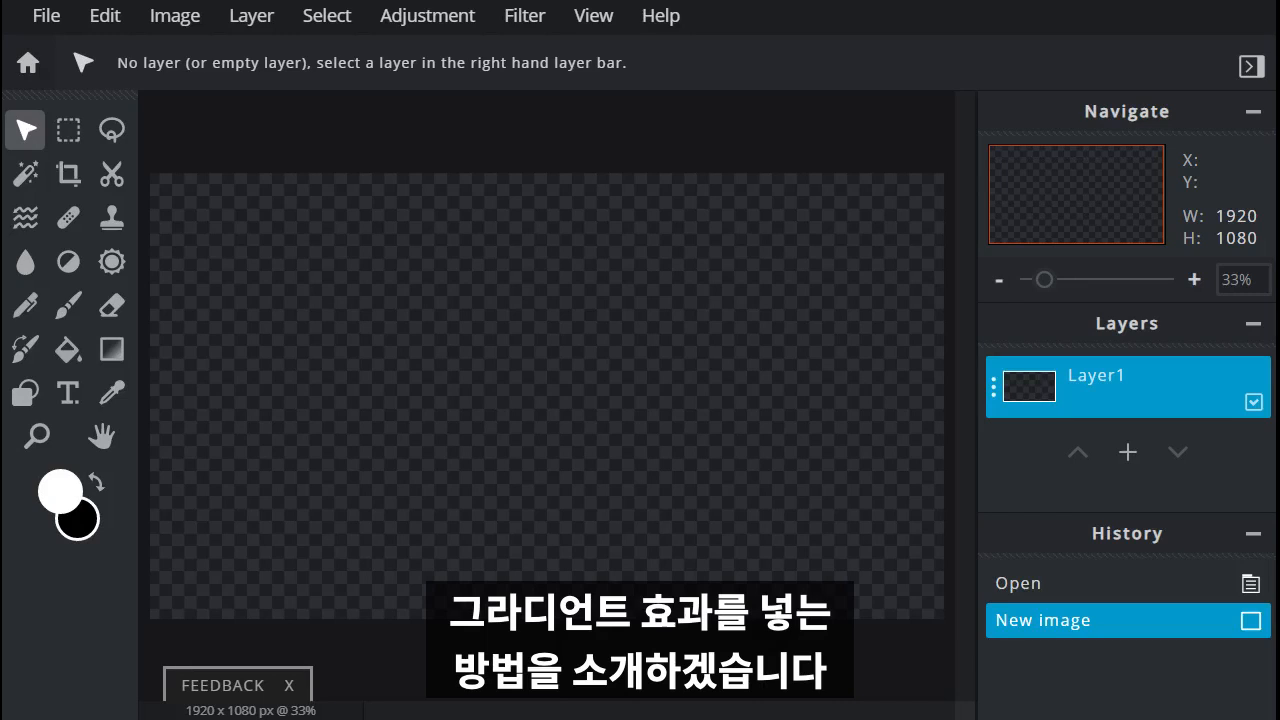
click(1128, 455)
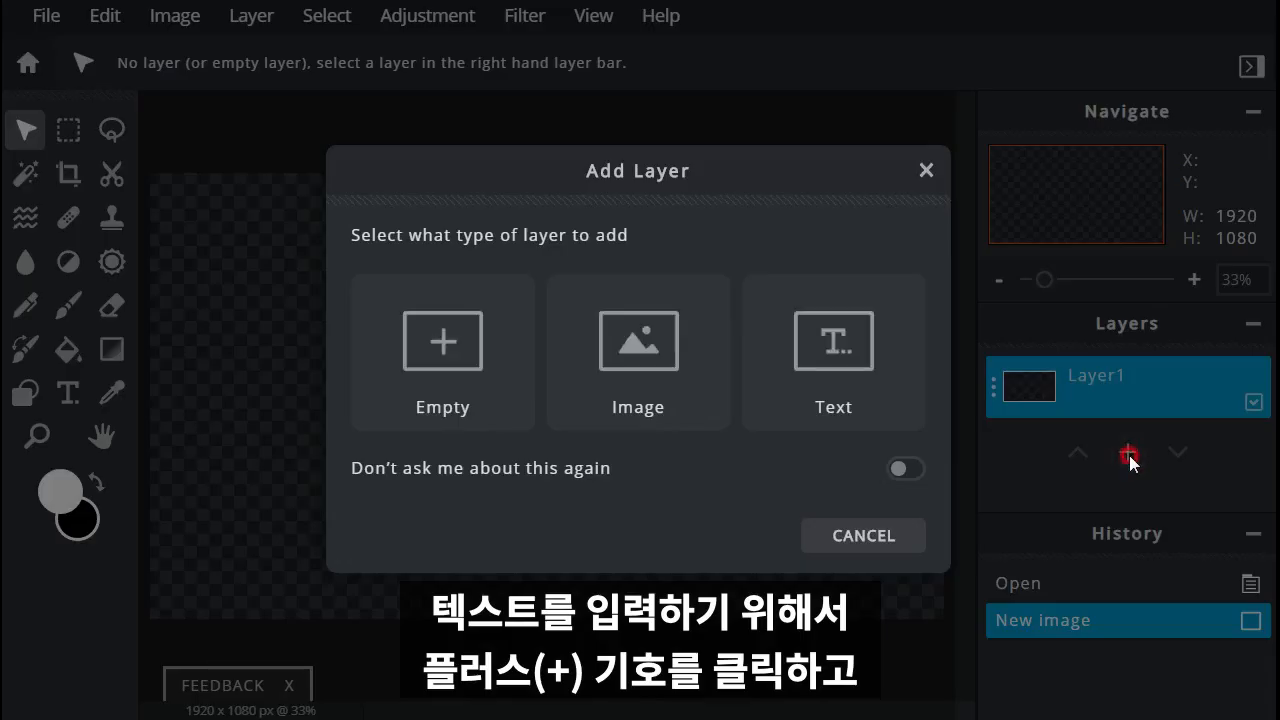
click(845, 350)
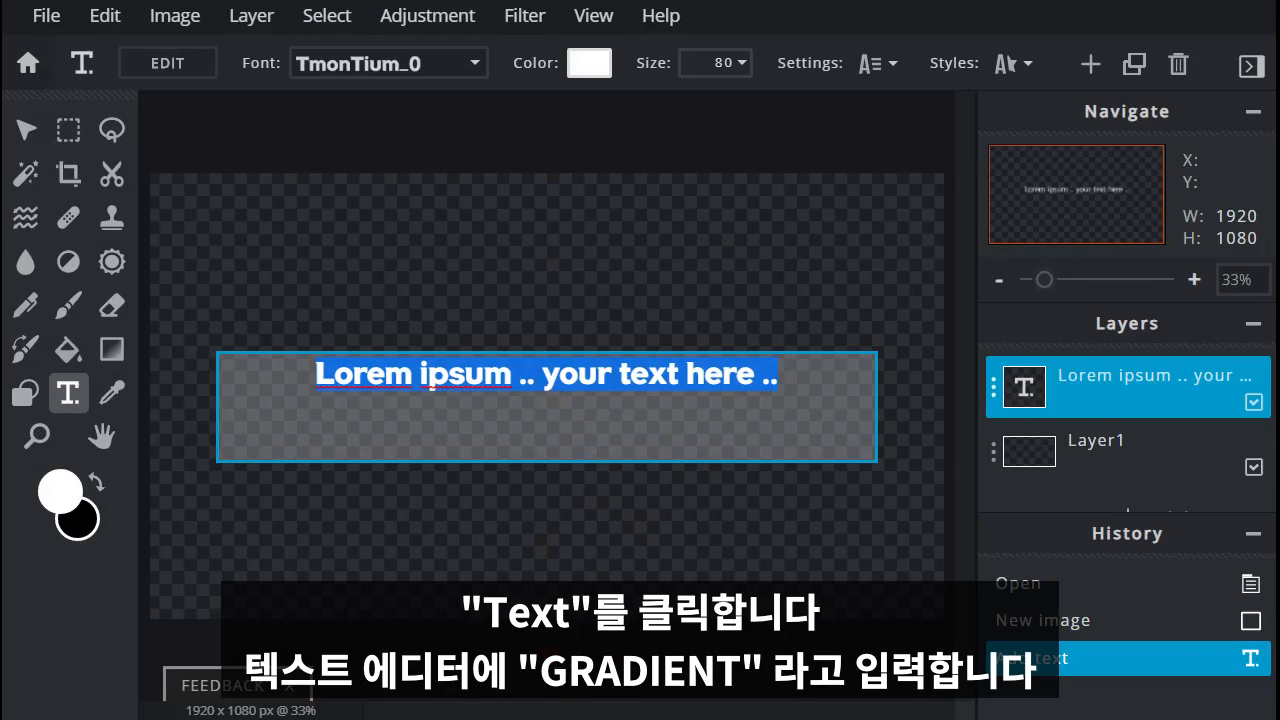
text(GRADI)
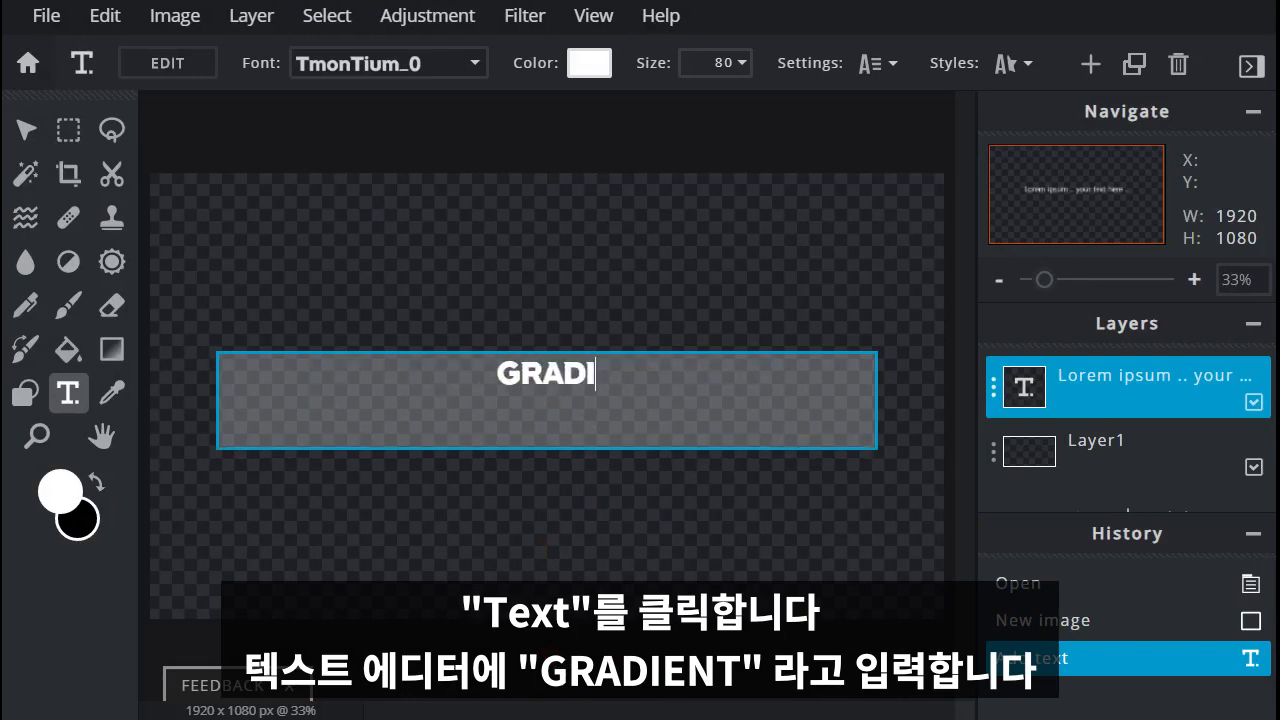
text(ENT)
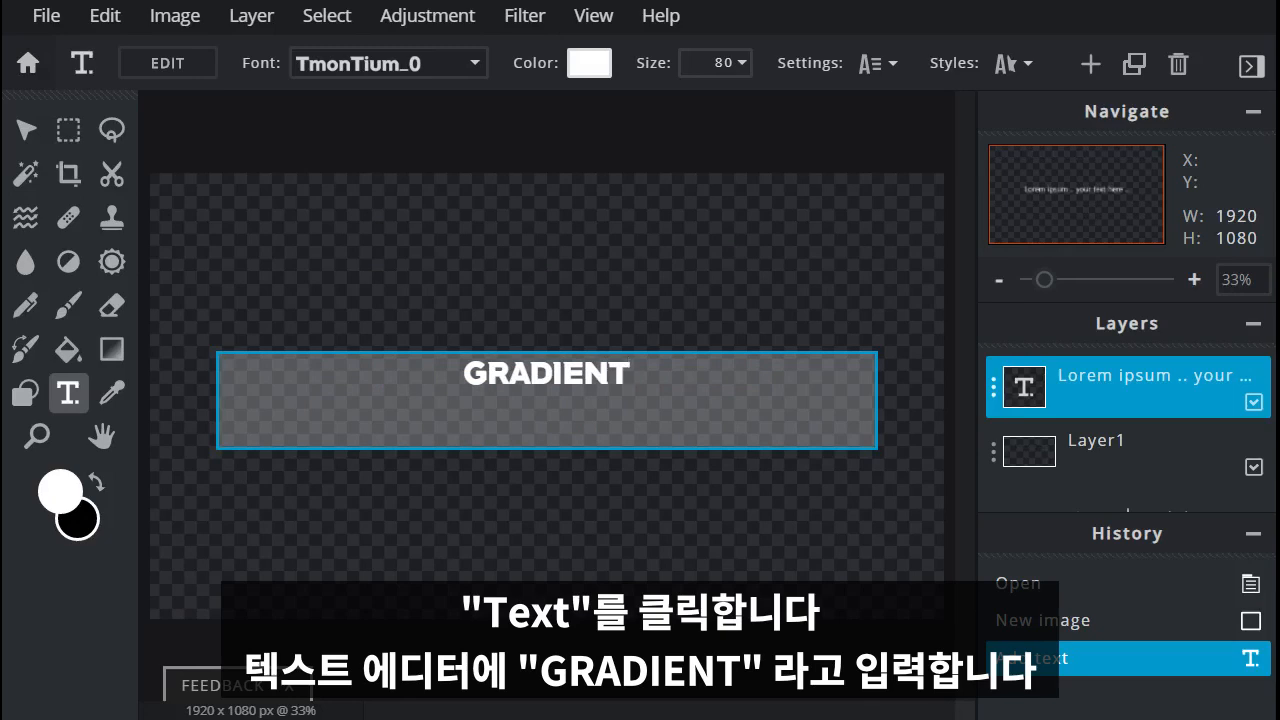
Set the GRADIENT text's font to Georgia and its letter spacing to 30.
click(472, 64)
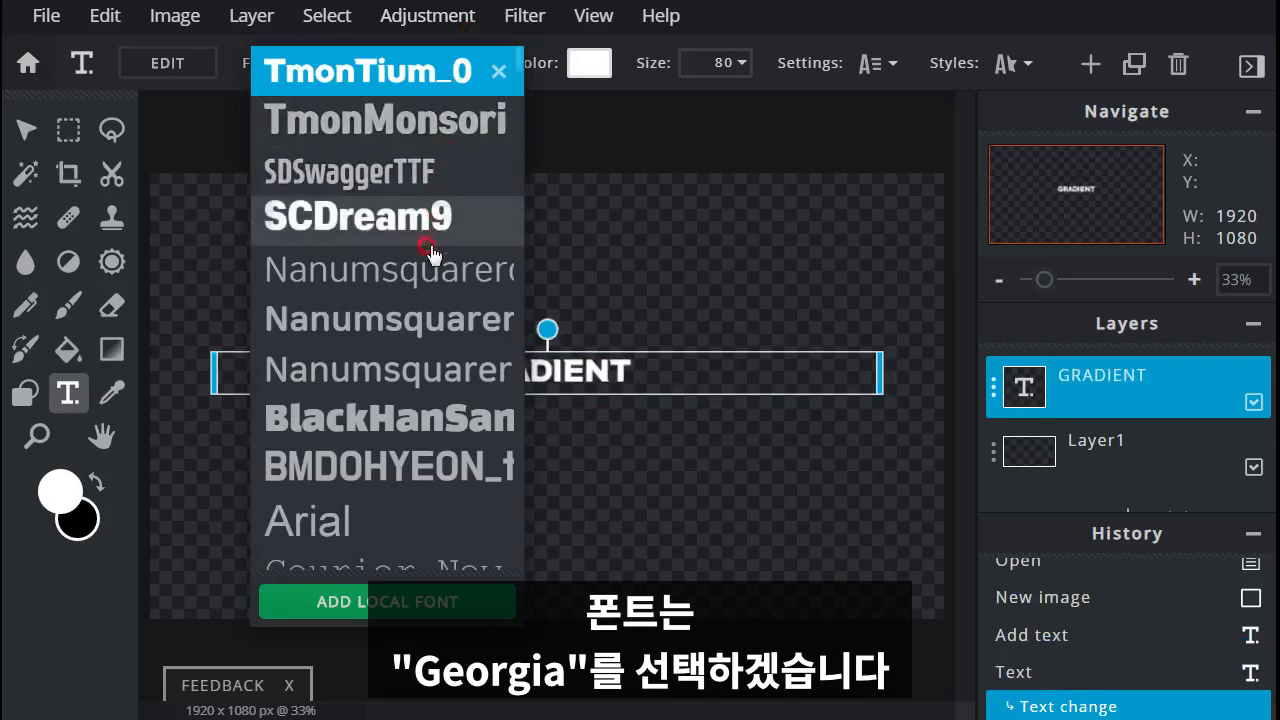
scroll(418, 405, down, 4)
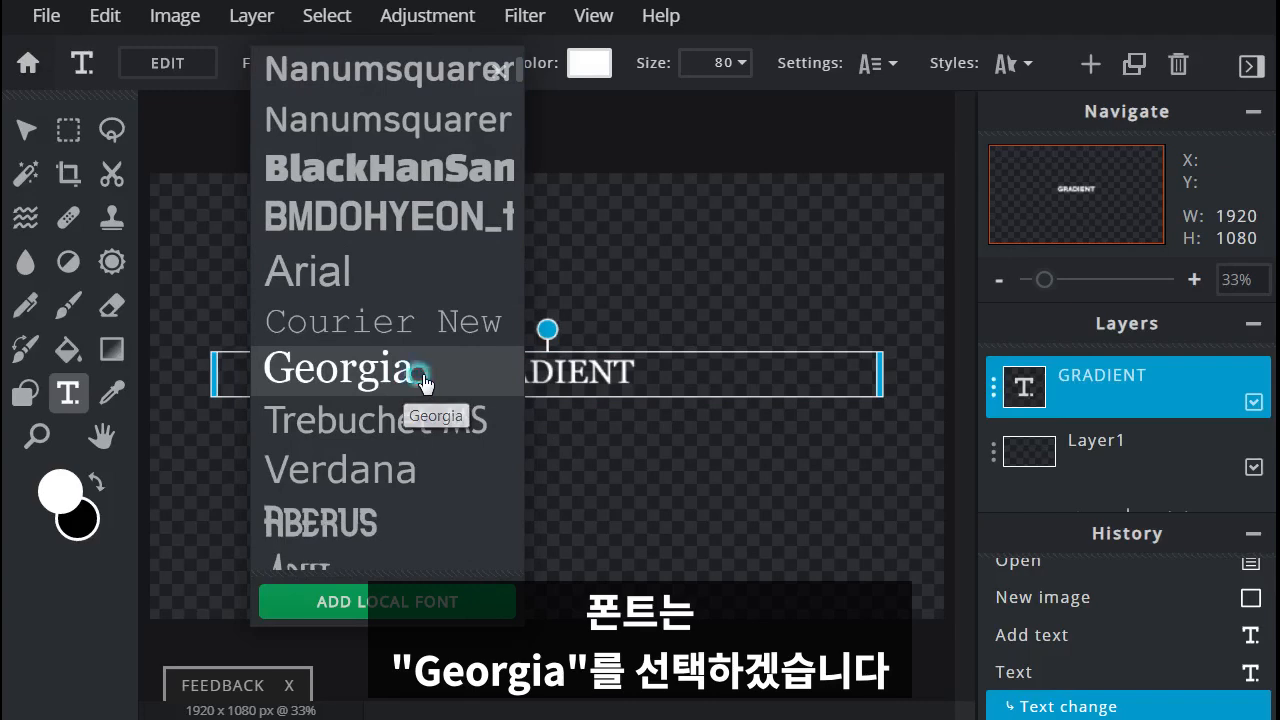
click(421, 379)
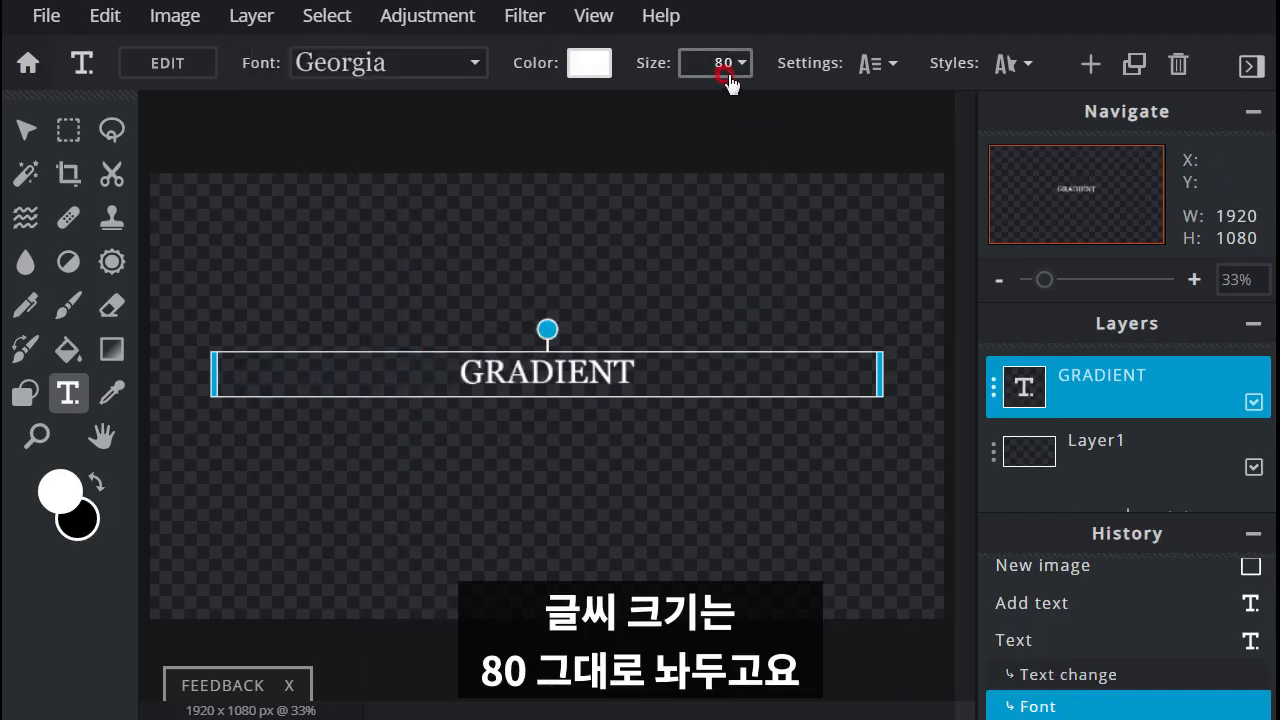
click(893, 64)
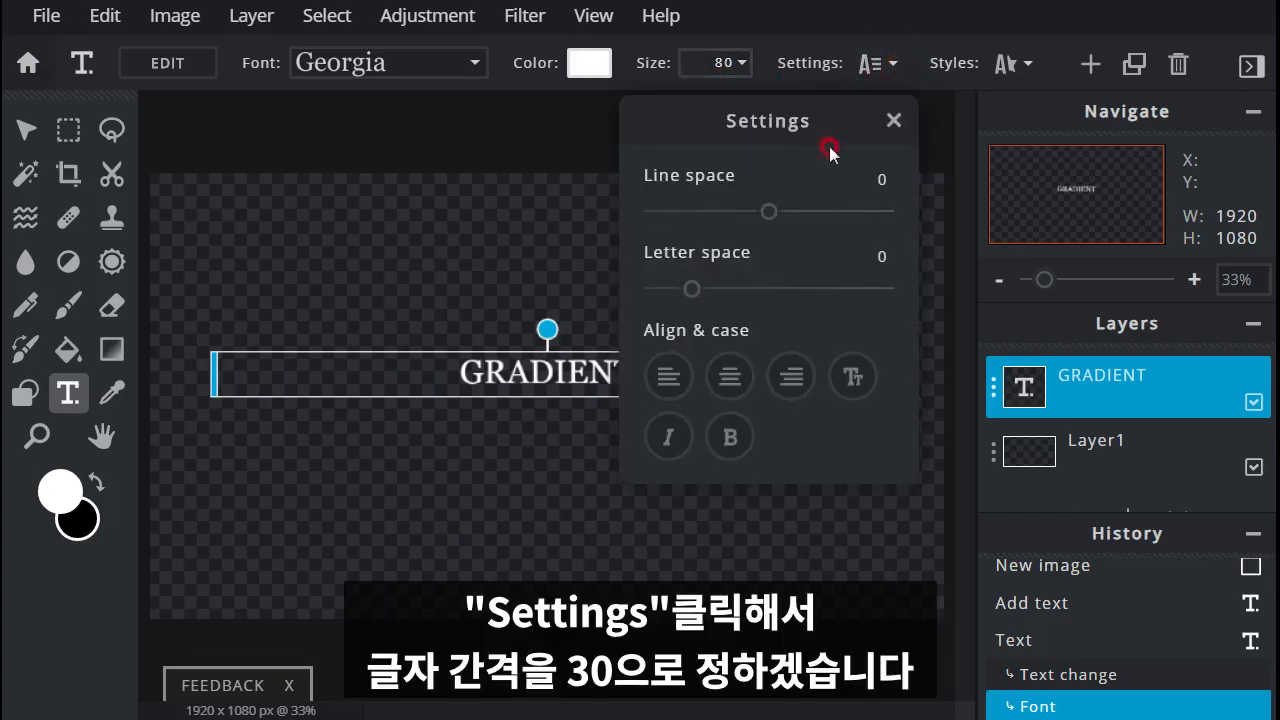
drag(697, 295, 750, 296)
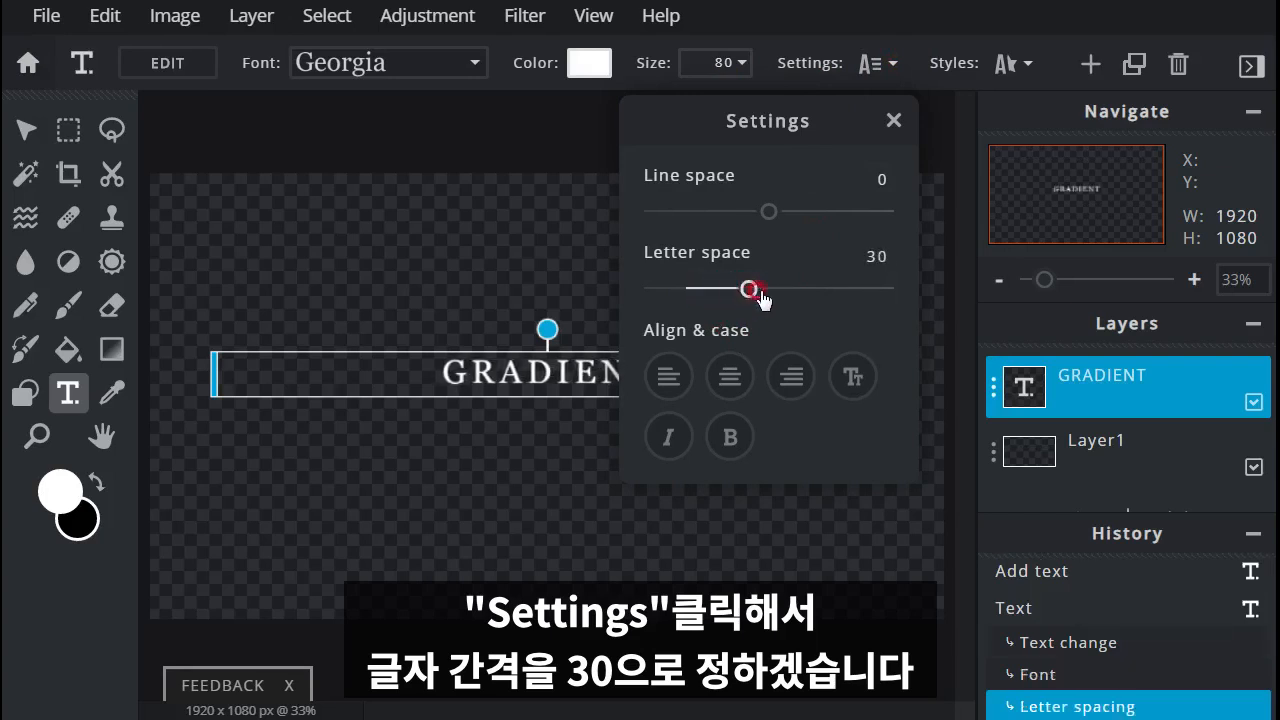
click(893, 121)
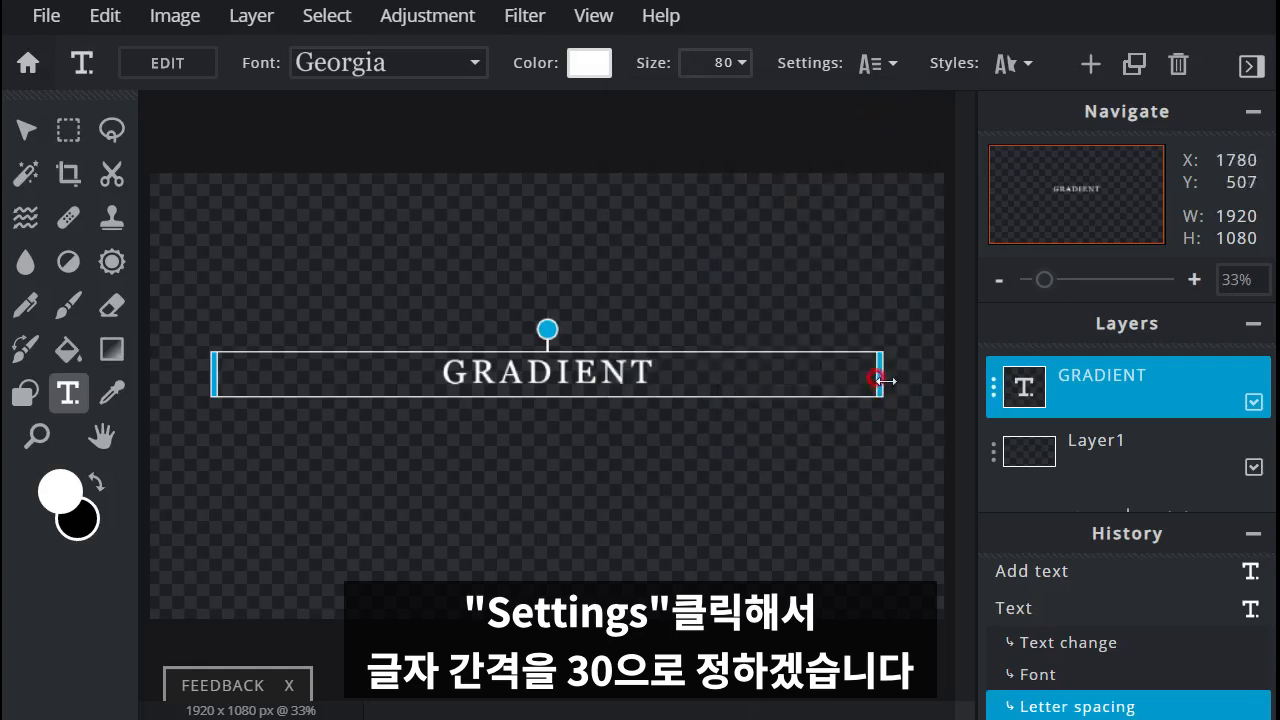
Narrow the text box to fit tightly around the word GRADIENT and rasterize the text layer.
drag(877, 374, 456, 384)
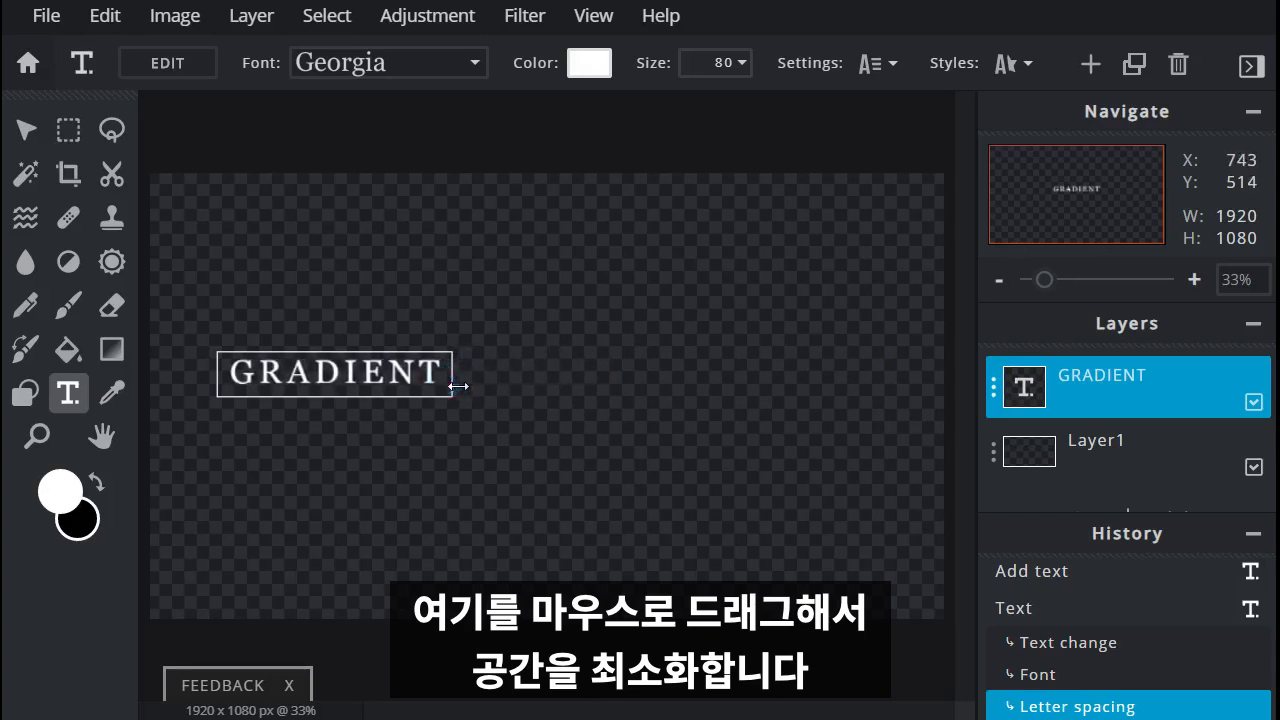
click(500, 408)
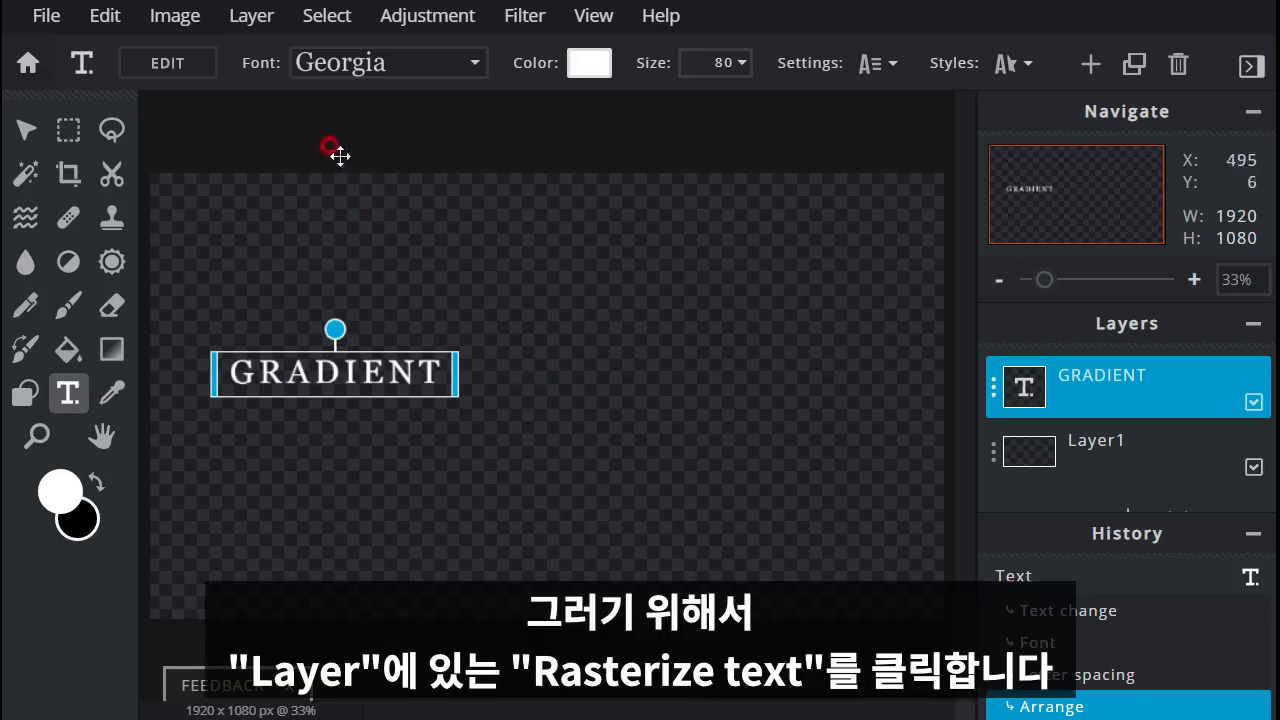
click(250, 20)
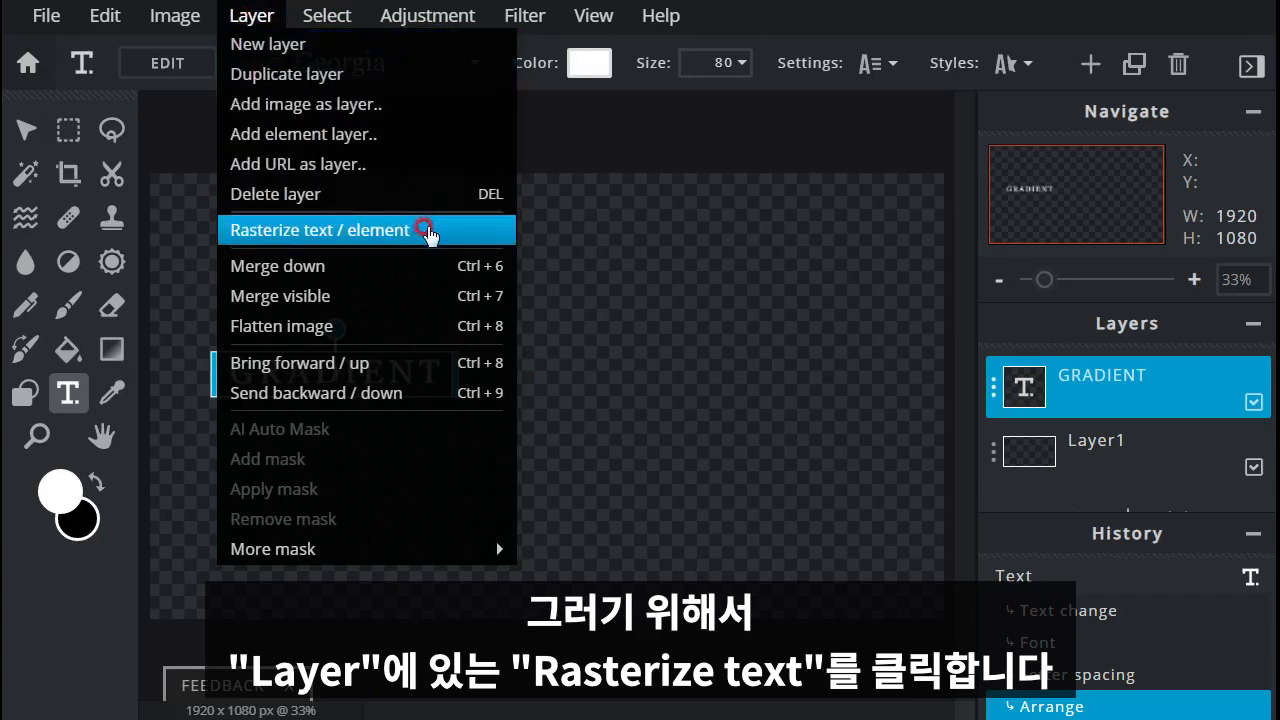
click(428, 231)
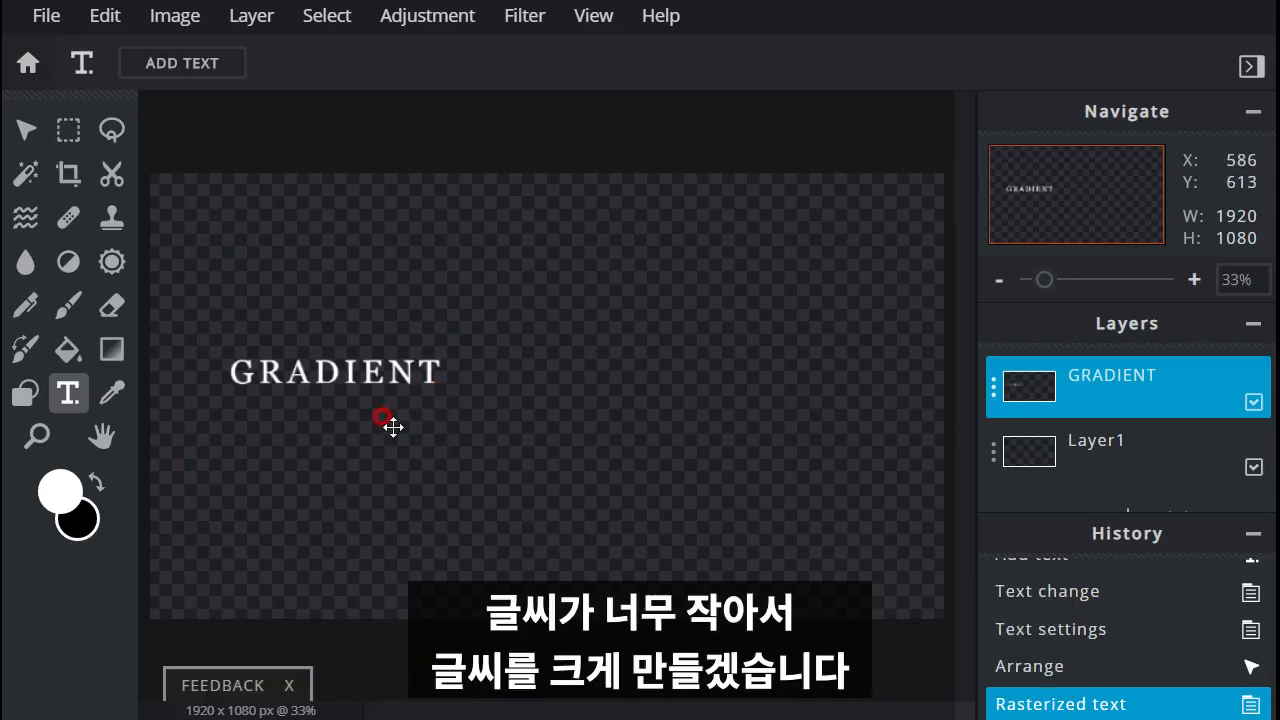
Enlarge the rasterized text with Free transform to about 1675 × 516 px, apply it, and center the word in the upper canvas.
click(122, 30)
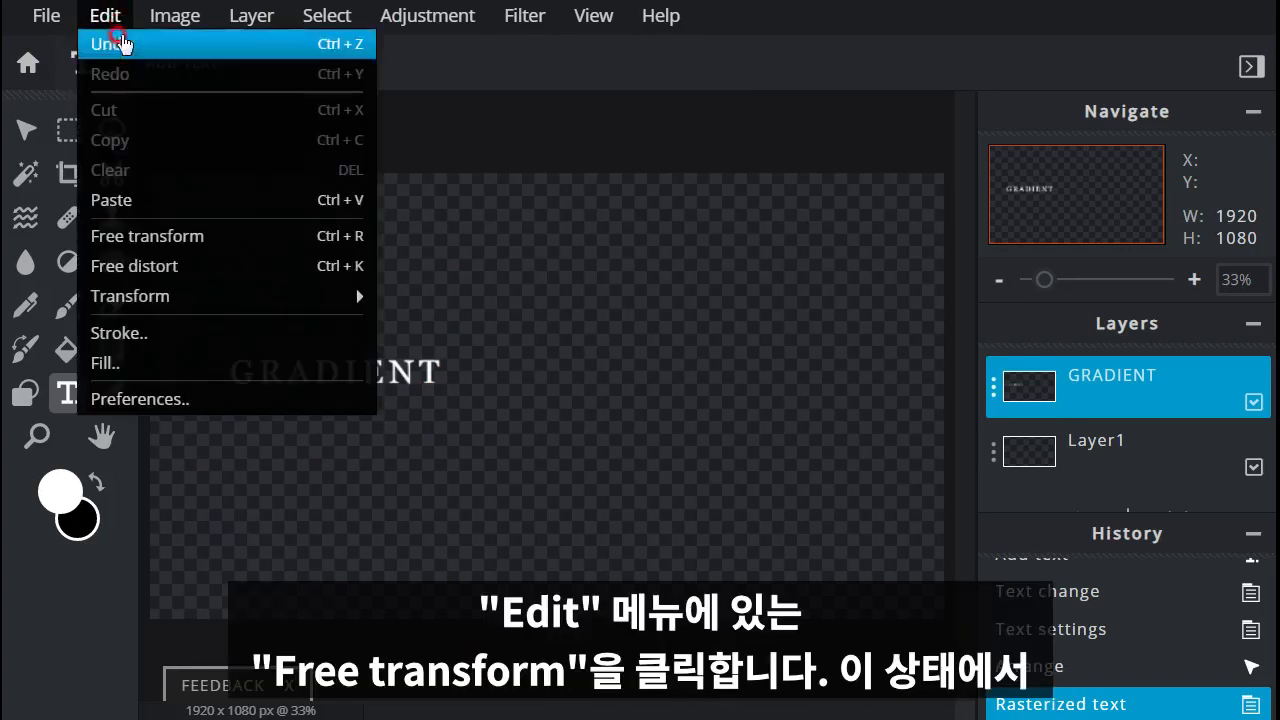
click(244, 244)
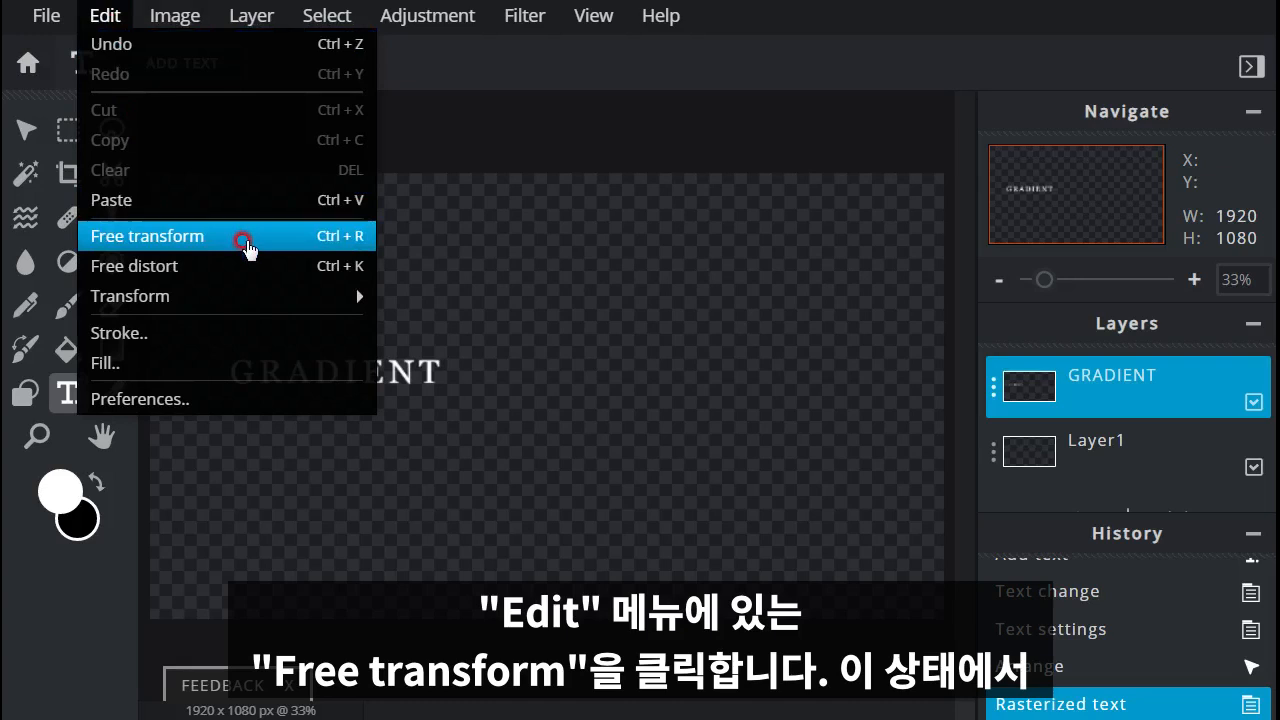
click(244, 244)
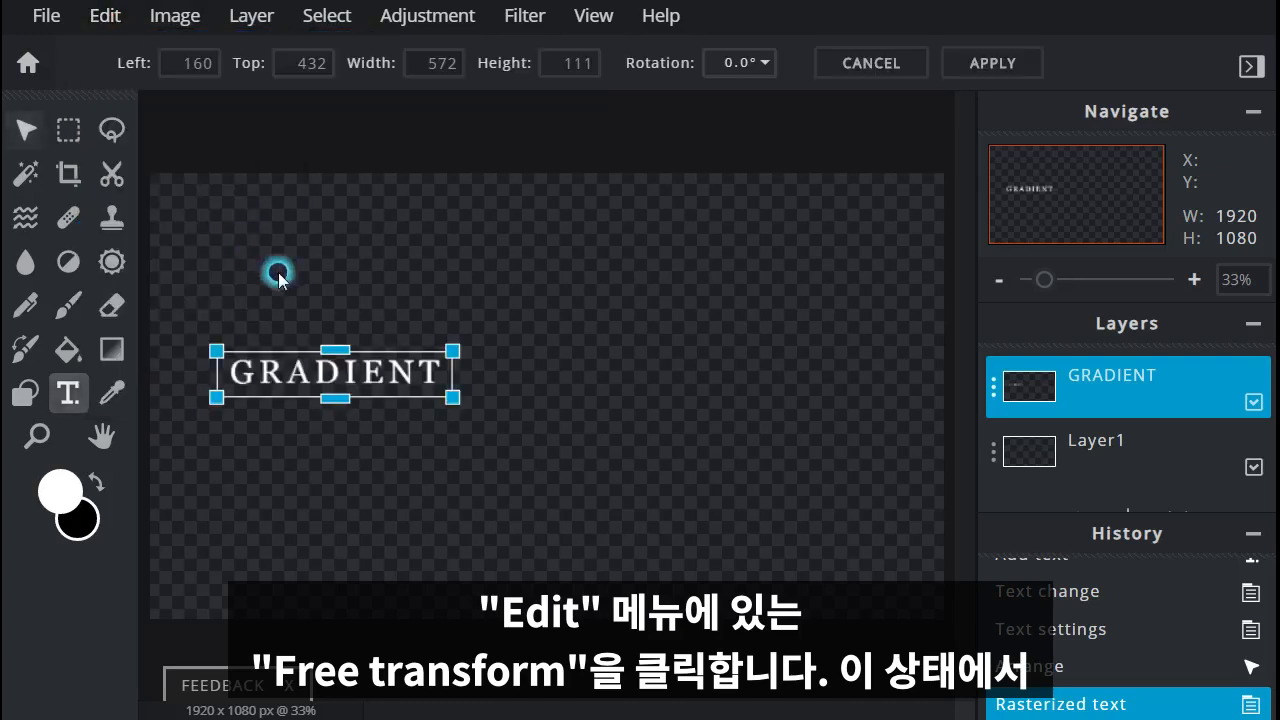
drag(452, 350, 877, 223)
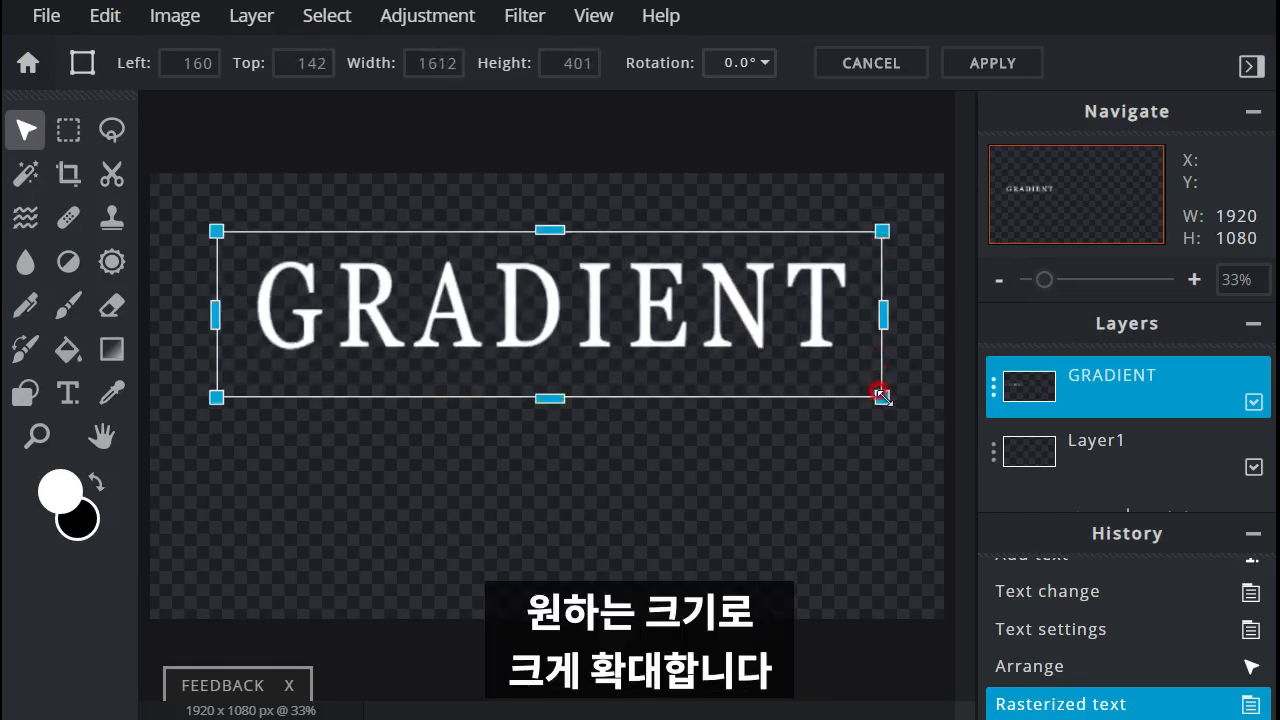
drag(881, 396, 906, 441)
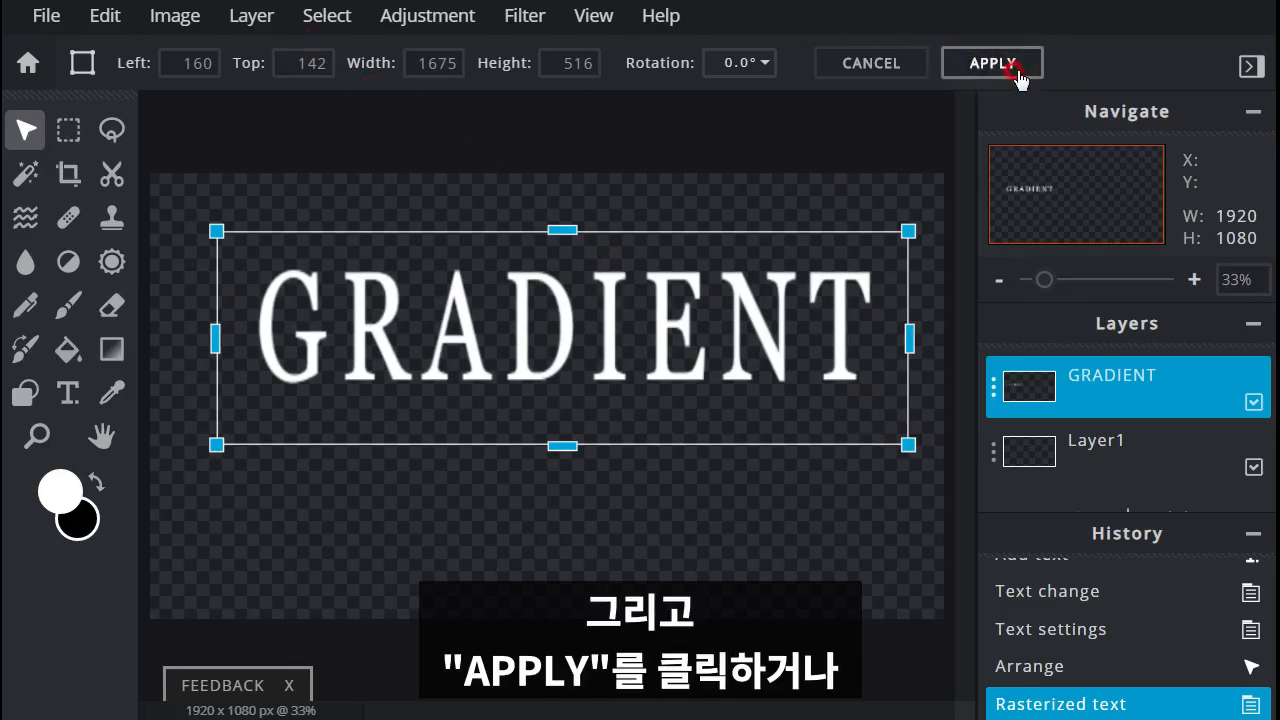
click(700, 205)
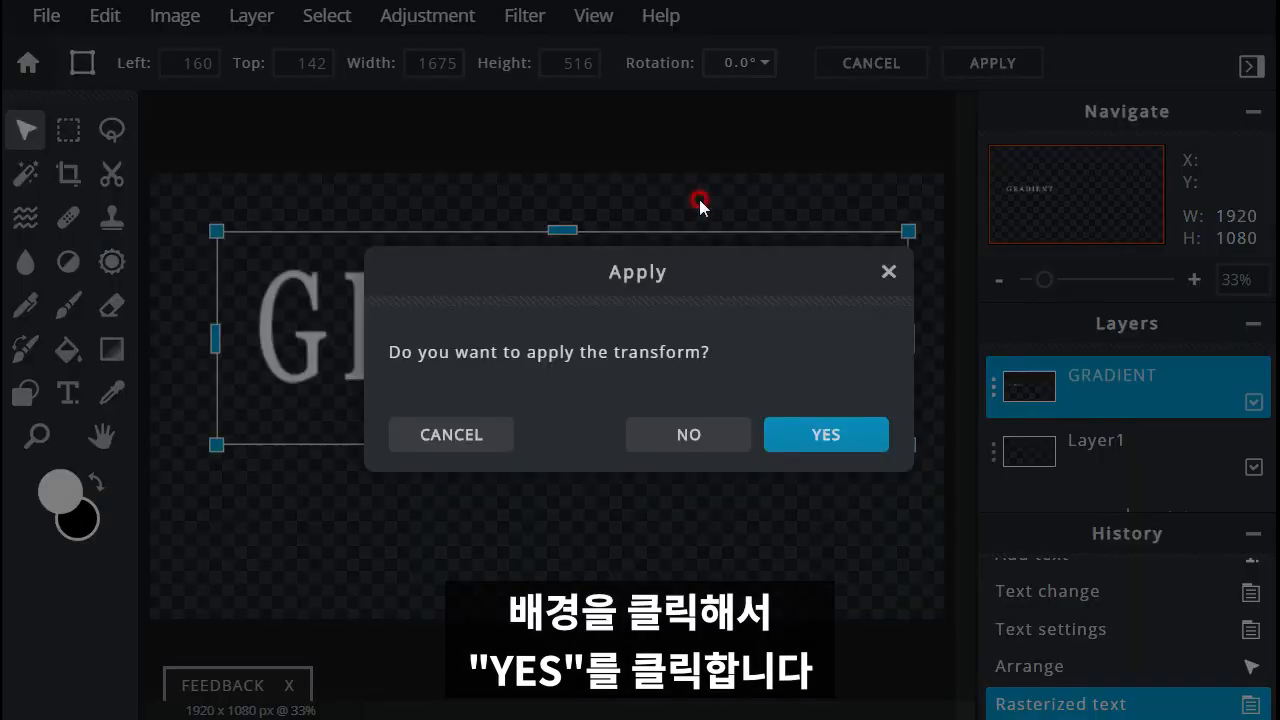
click(840, 437)
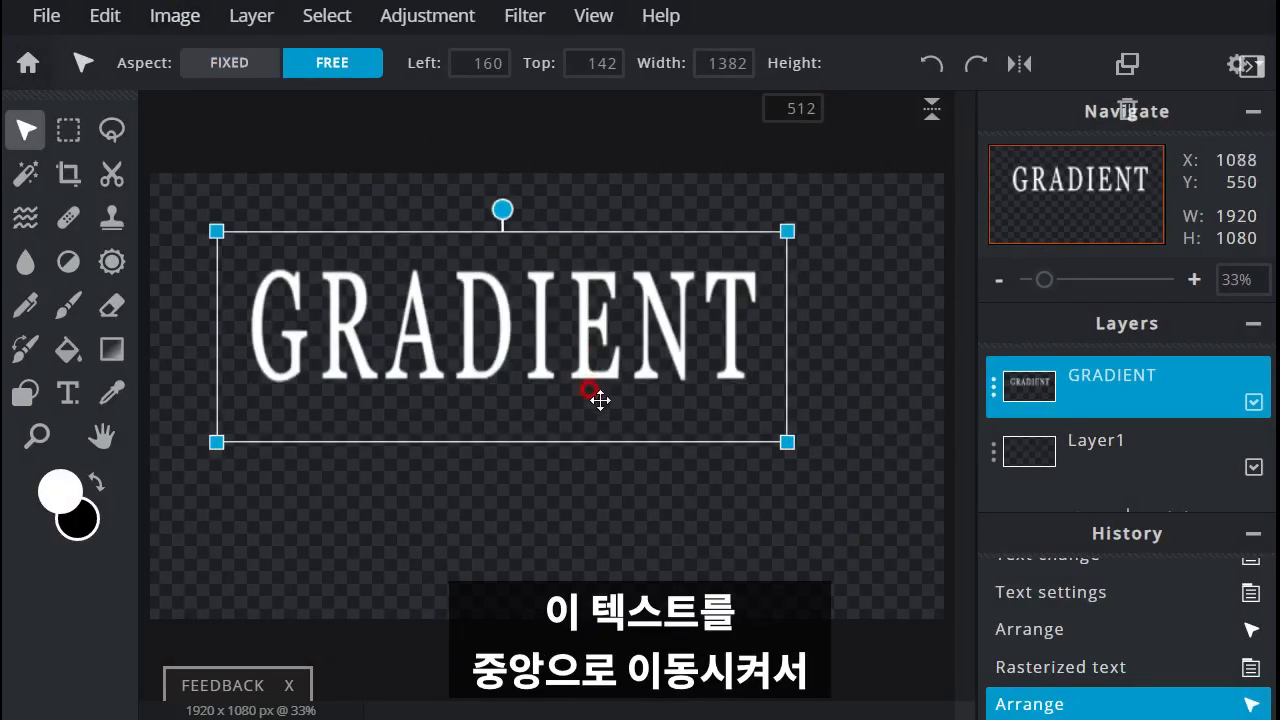
drag(500, 328, 548, 318)
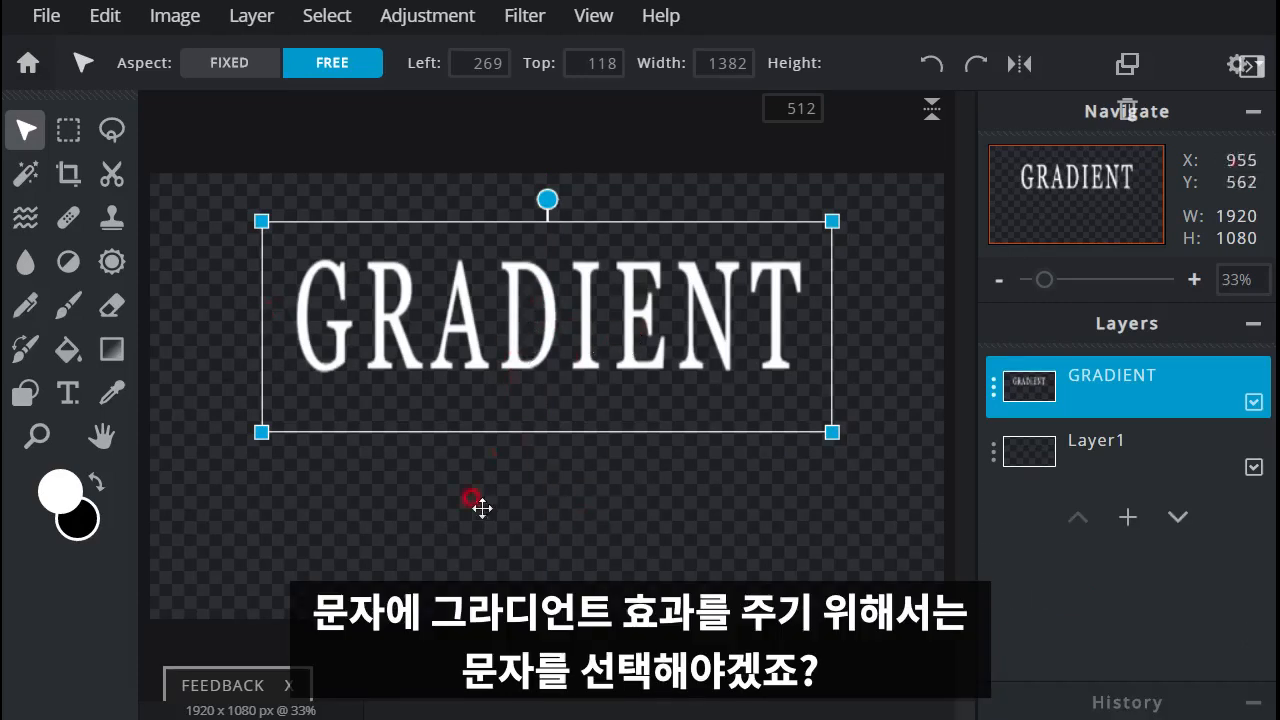
Try to select the transparent background around the letters using the magic wand in contiguous mode, and undo the selection.
click(25, 178)
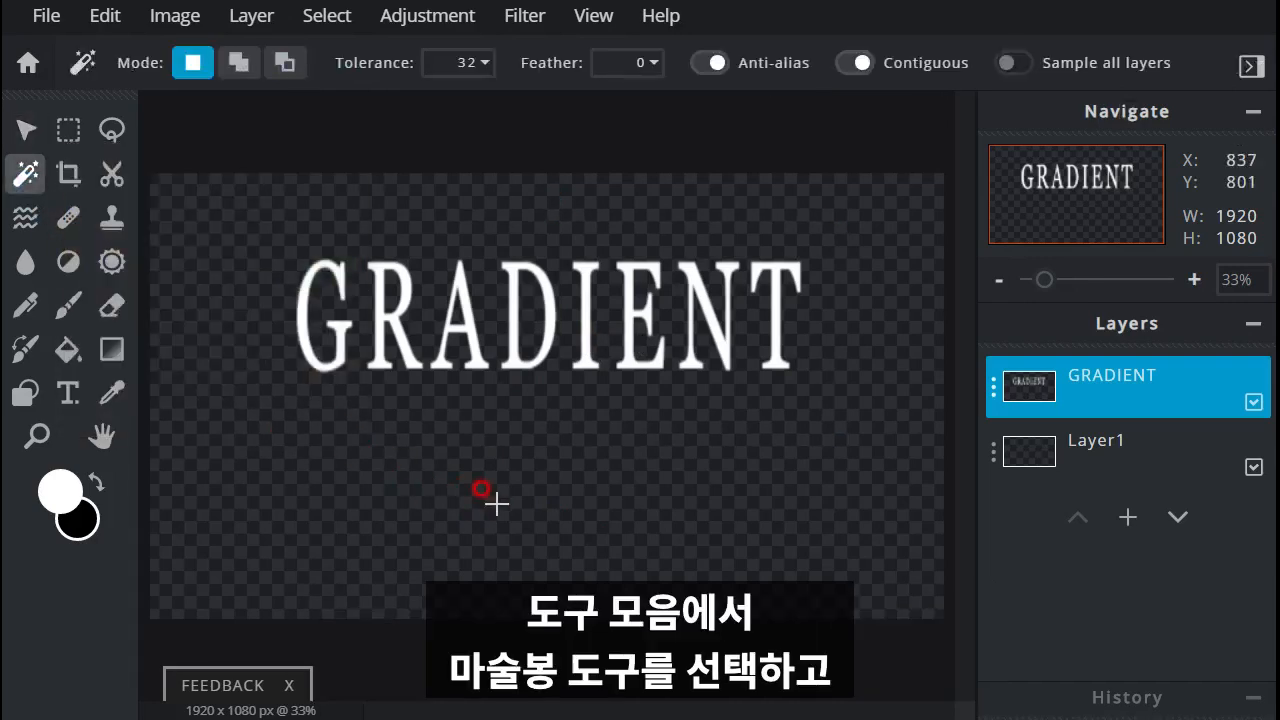
click(276, 378)
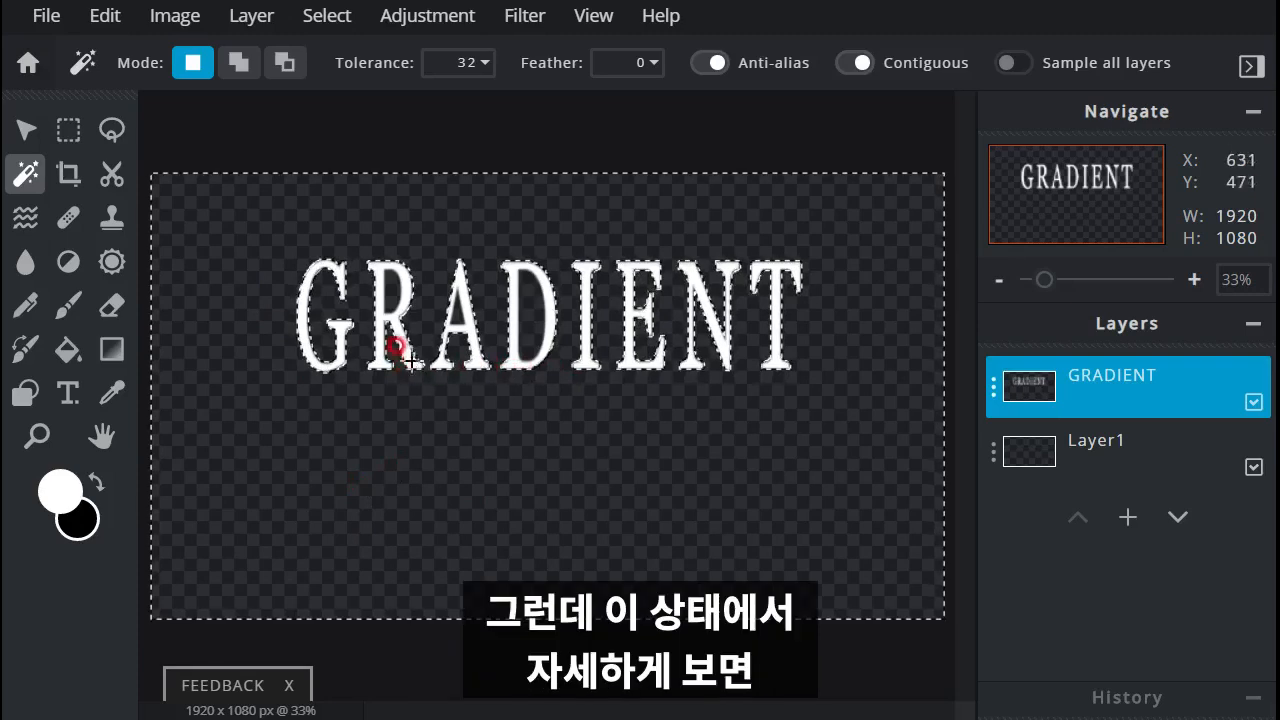
scroll(376, 272, up, 3)
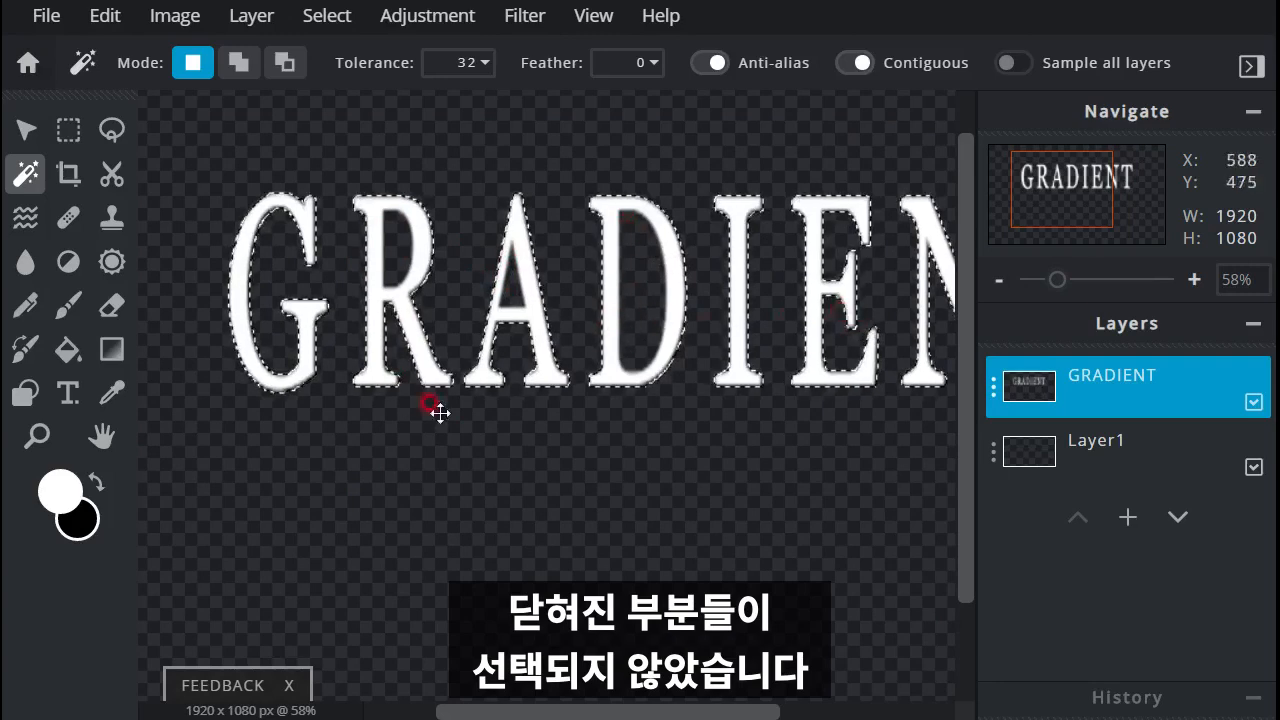
scroll(539, 462, down, 1)
scroll(539, 462, down, 1)
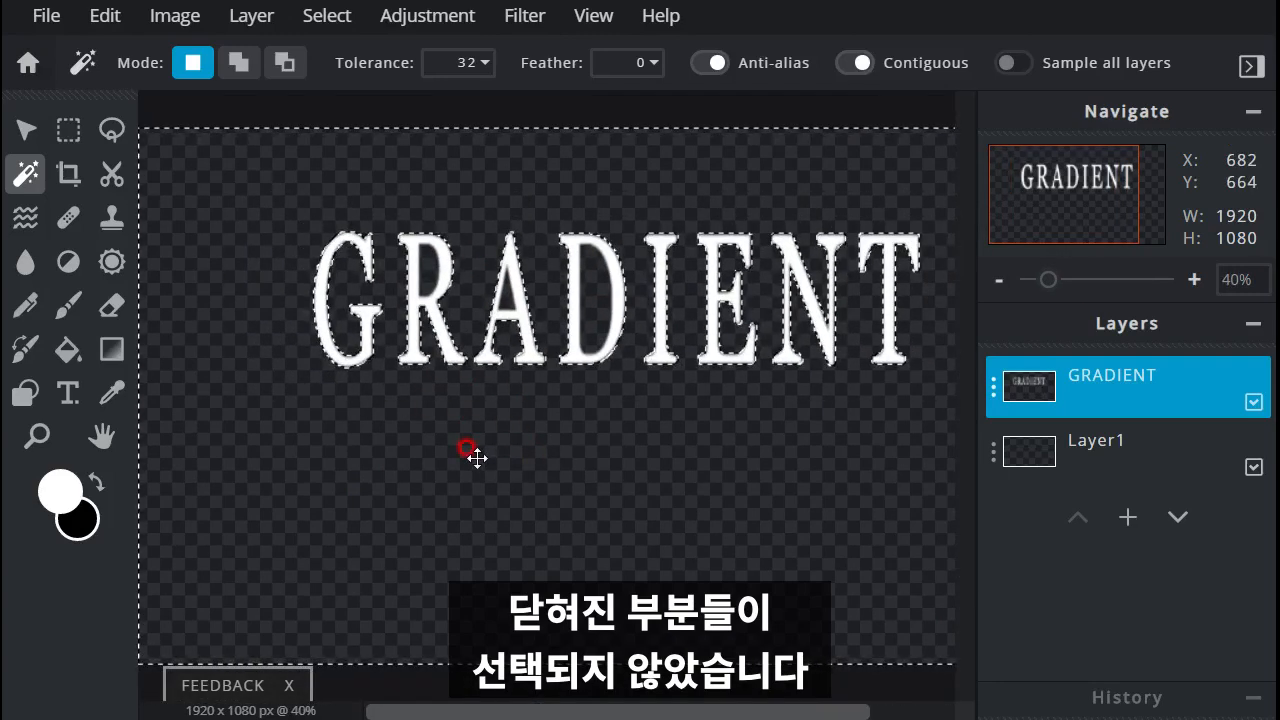
key(ctrl+z)
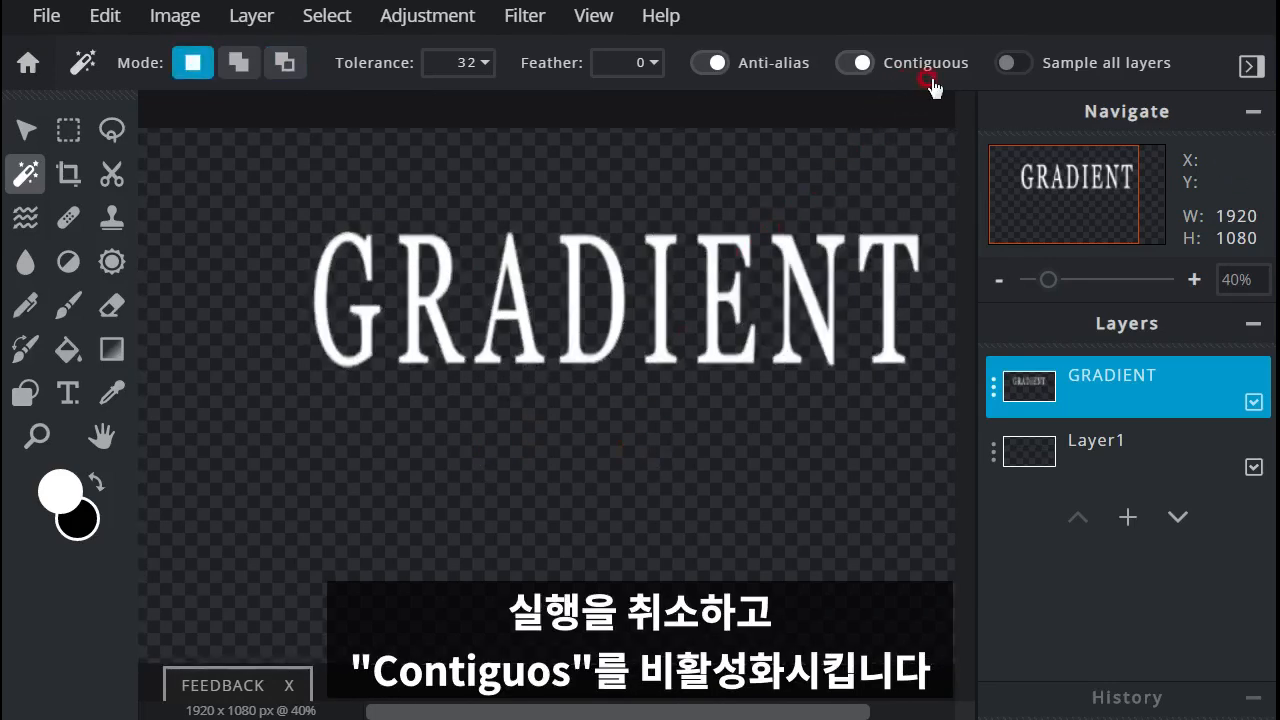
Select the whole transparent background, including letter interiors, with the non-contiguous magic wand, and invert the selection to the letters.
click(860, 63)
click(857, 63)
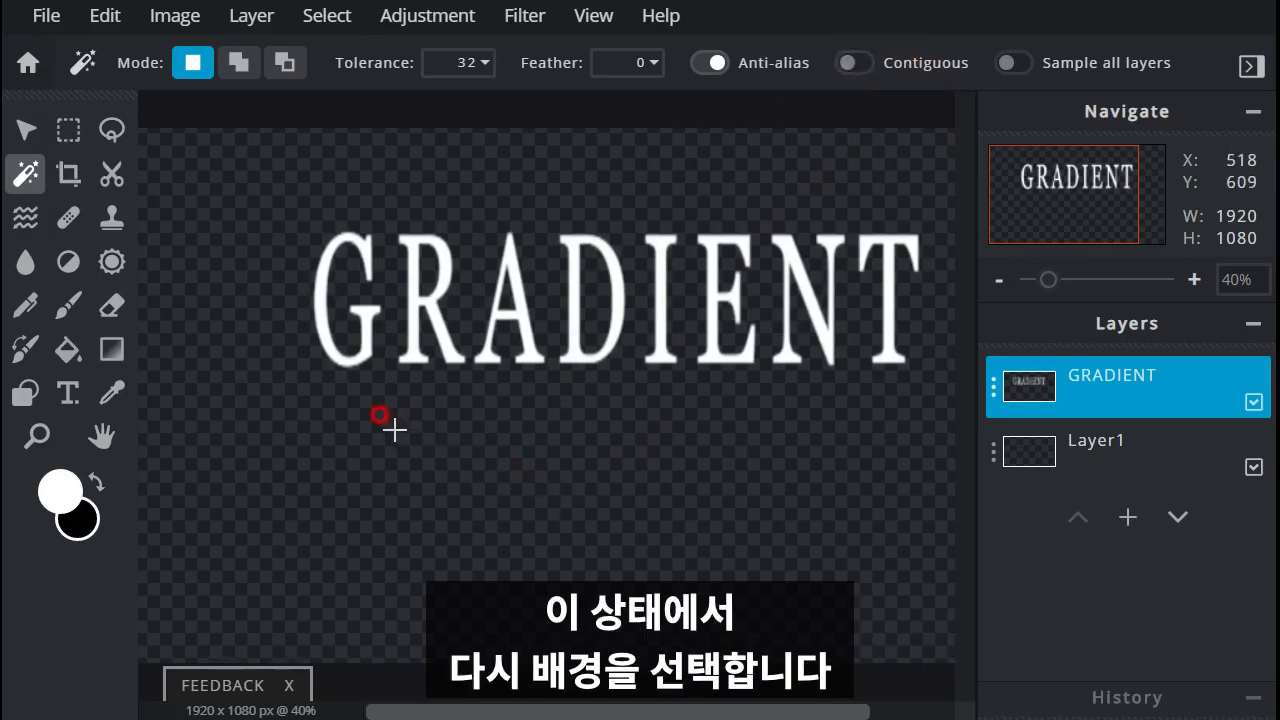
click(432, 437)
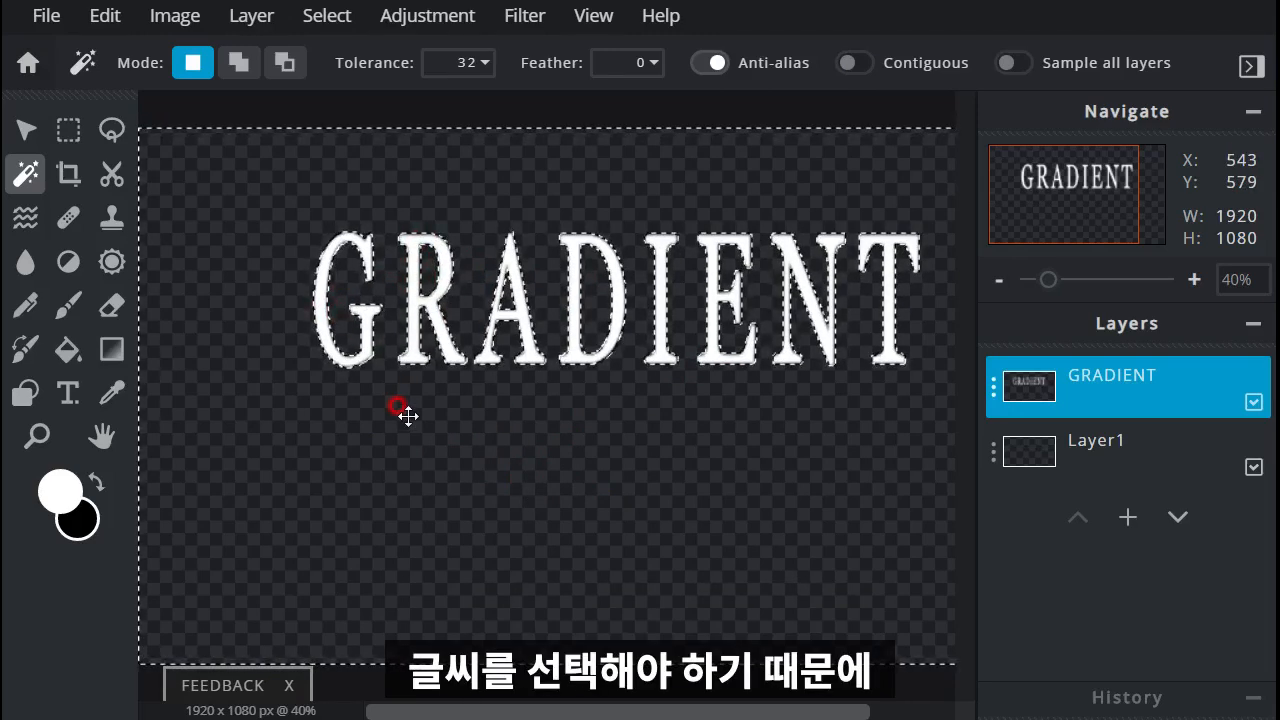
click(340, 20)
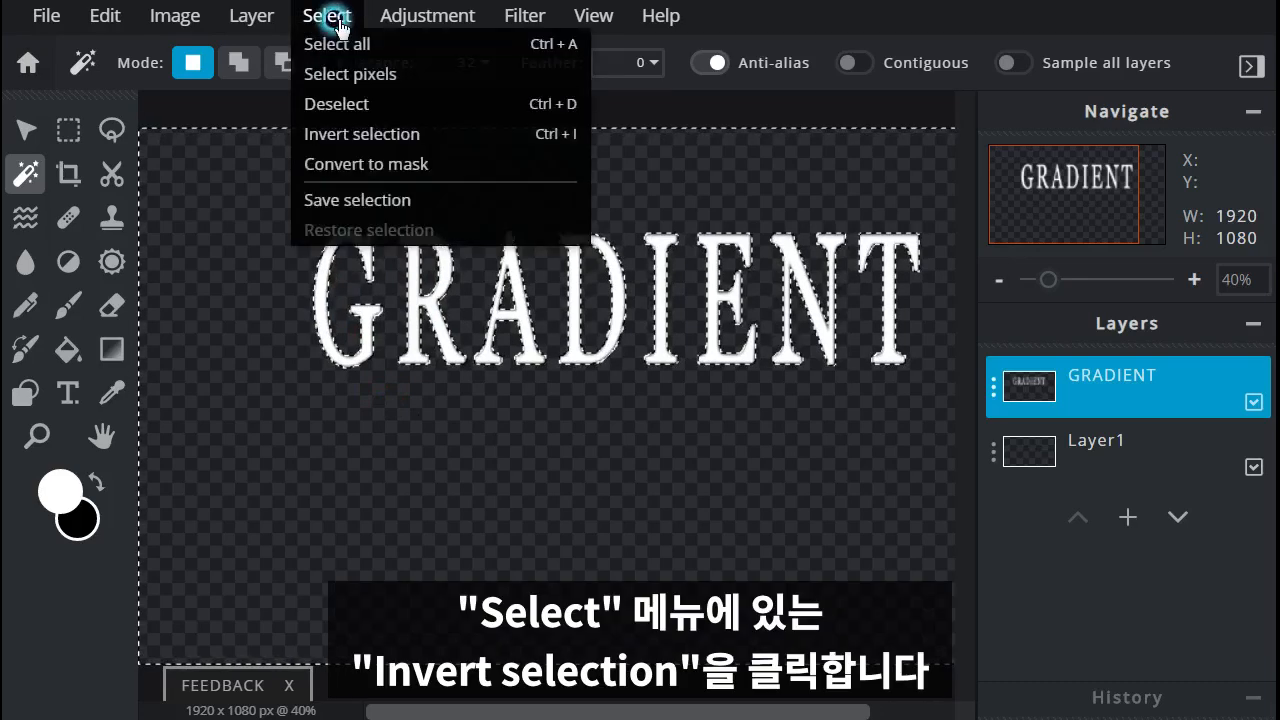
click(440, 136)
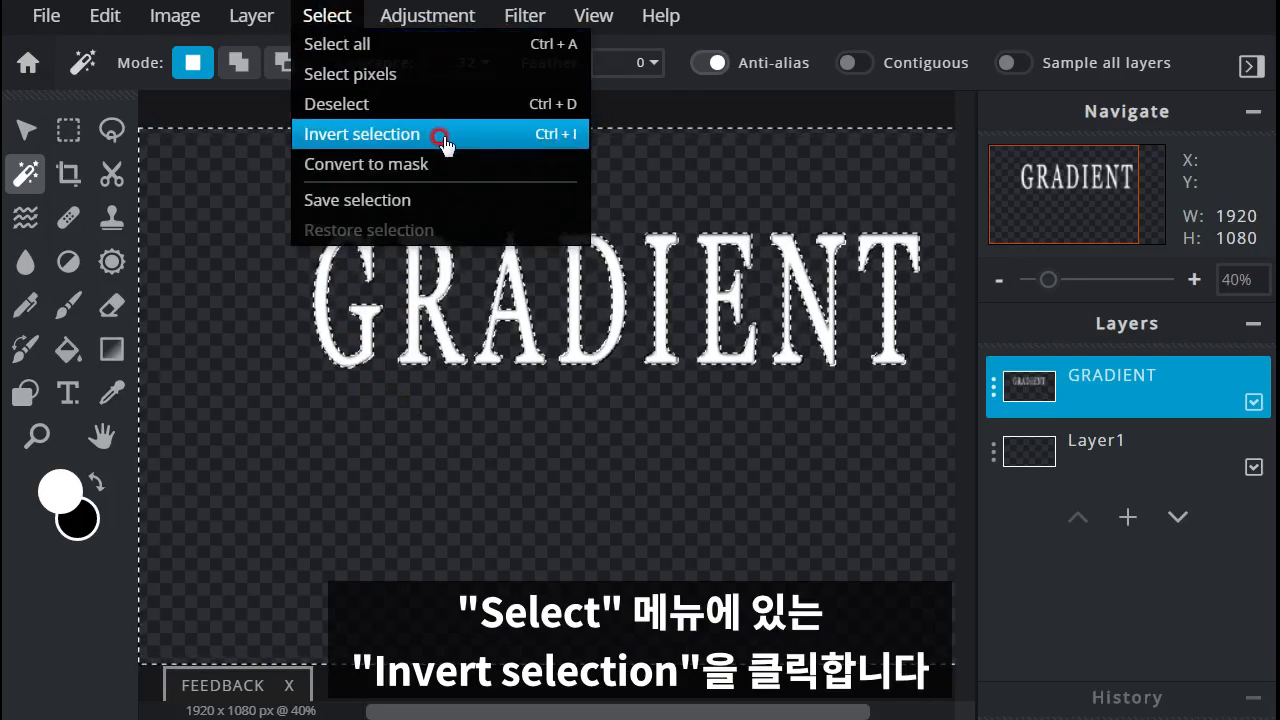
click(442, 137)
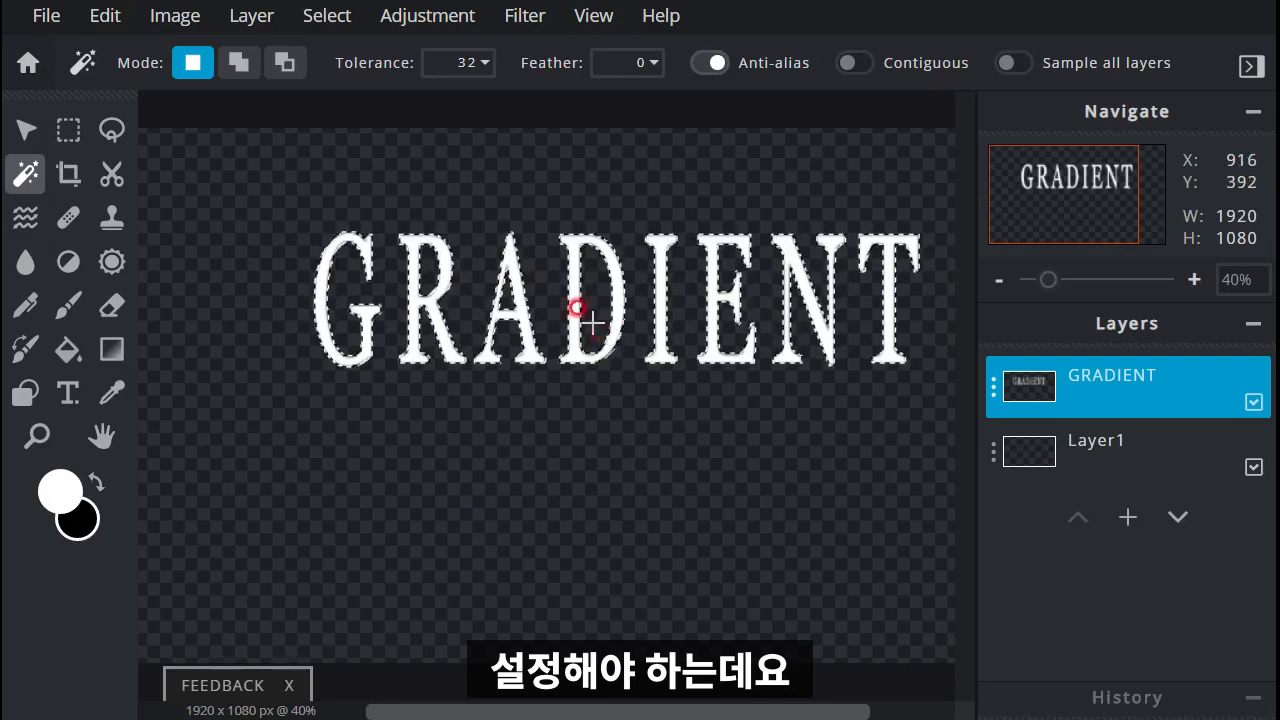
Set the foreground color to #FFEC88 as the gradient's start color.
click(60, 495)
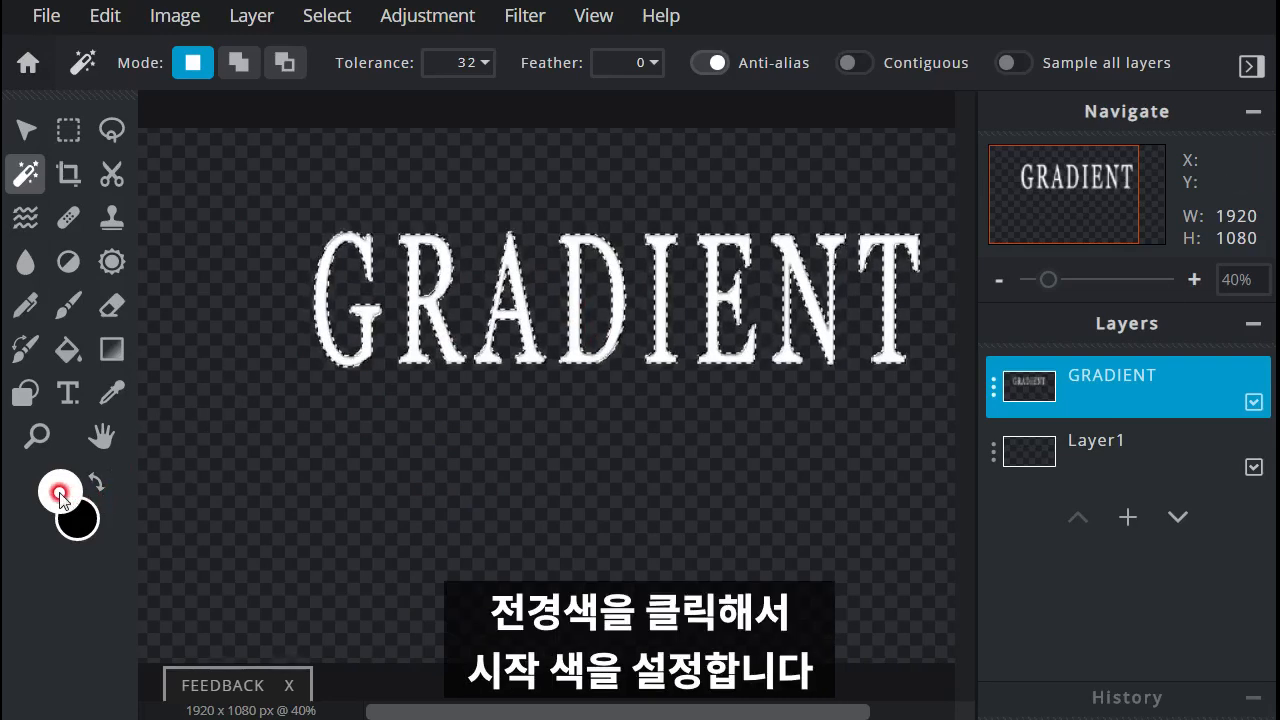
click(689, 521)
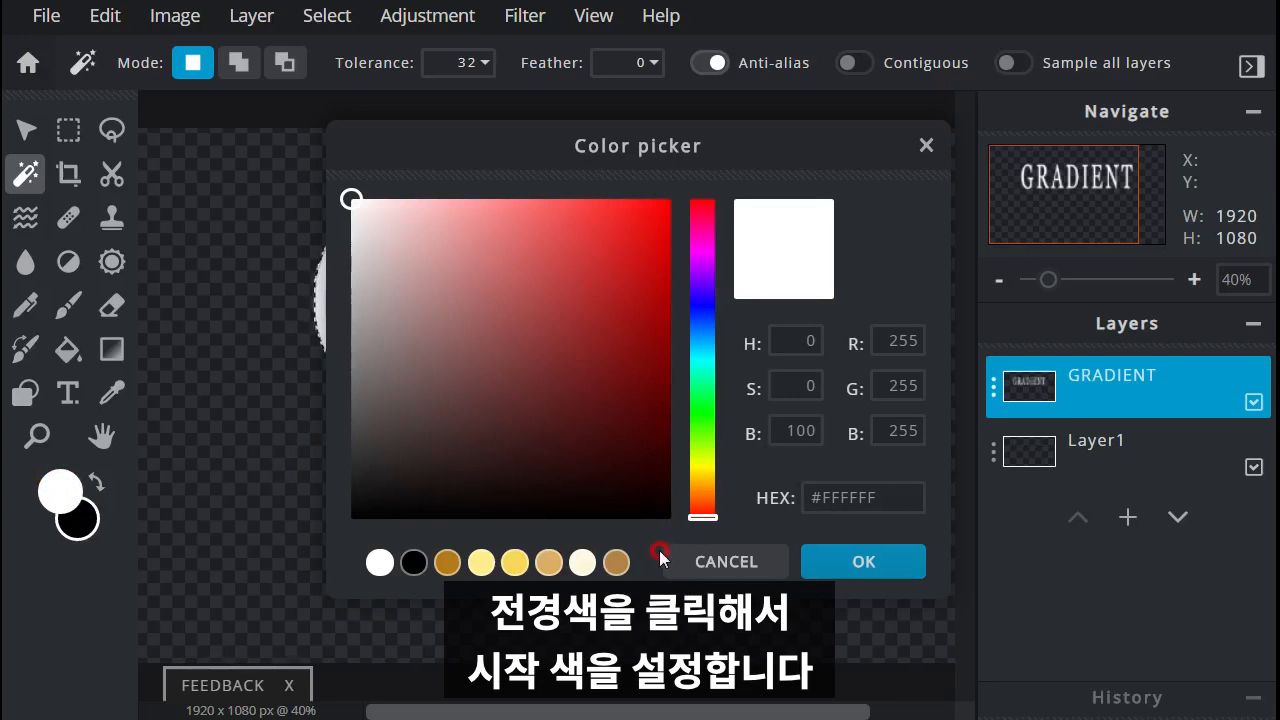
click(795, 497)
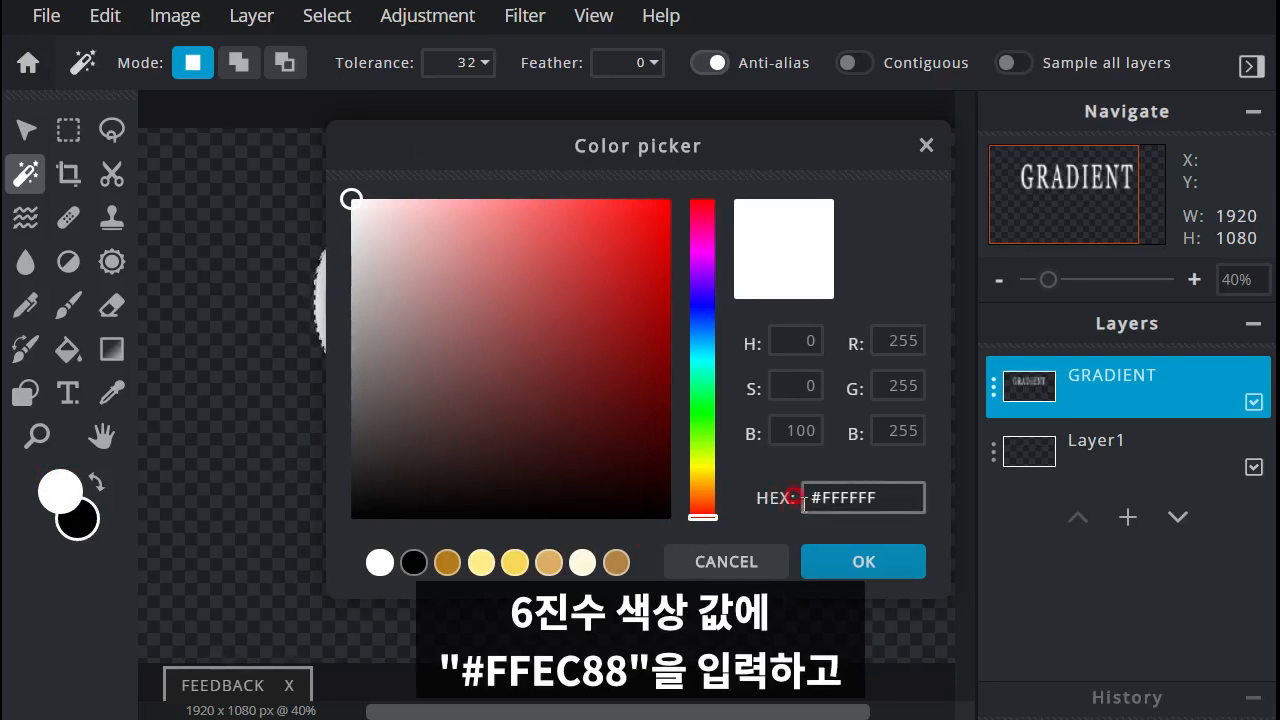
drag(904, 498, 783, 500)
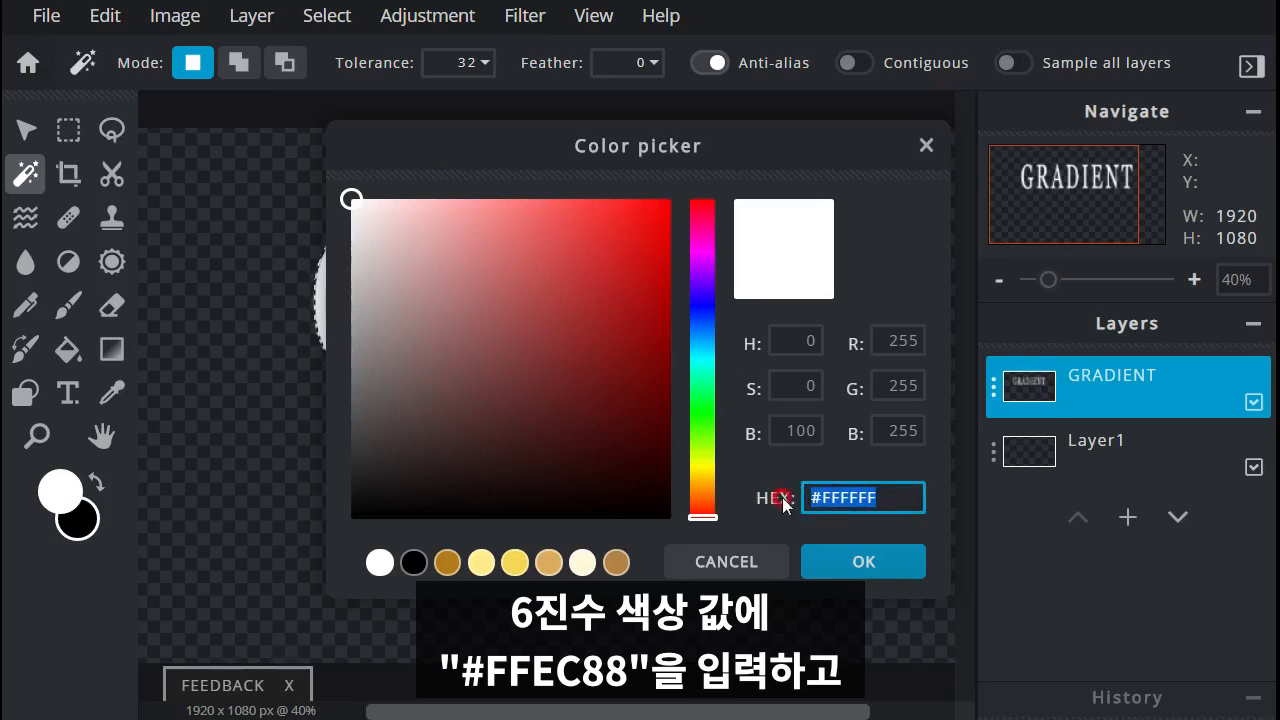
text(#FFEC88)
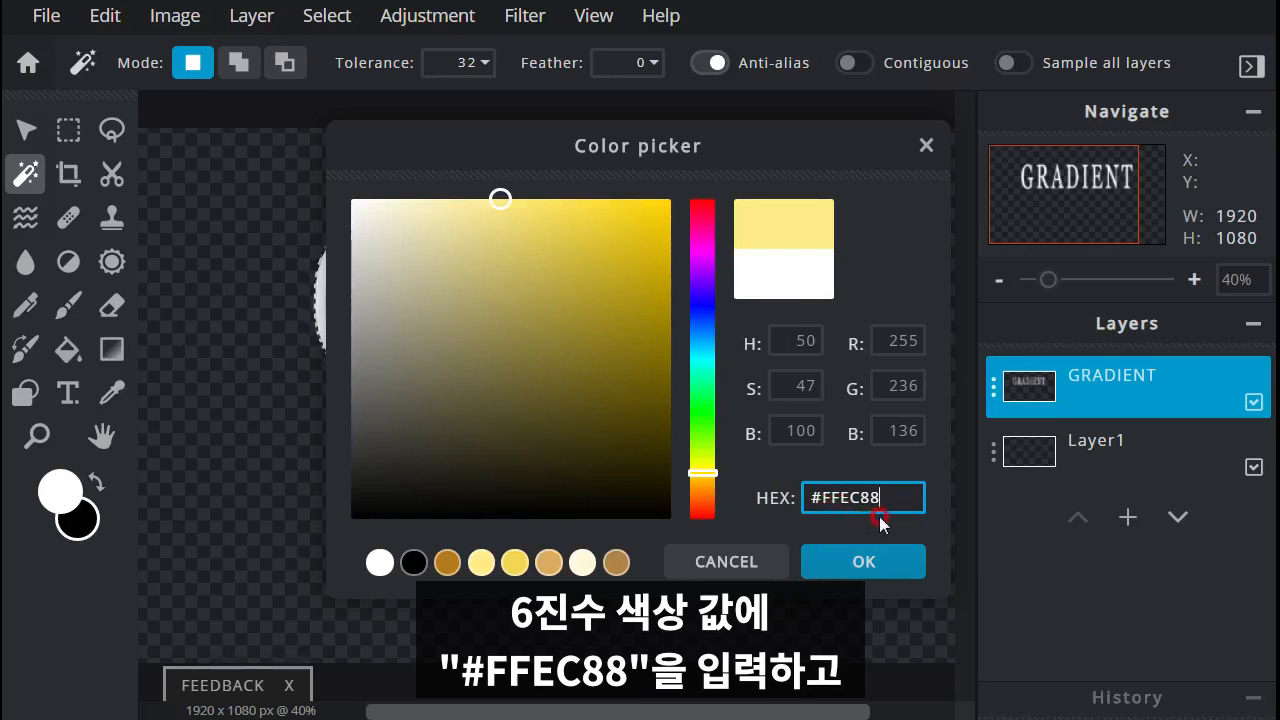
click(908, 561)
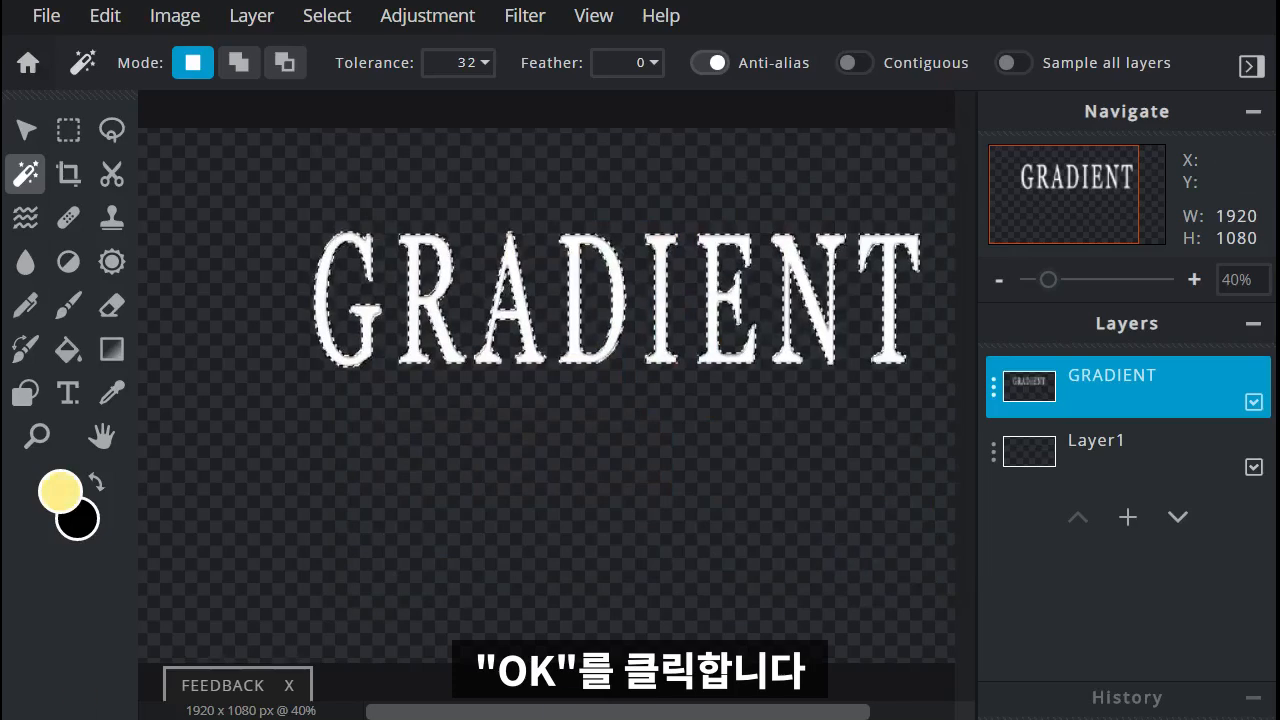
Set the background color to #B47A1A as the gradient's end color.
click(80, 521)
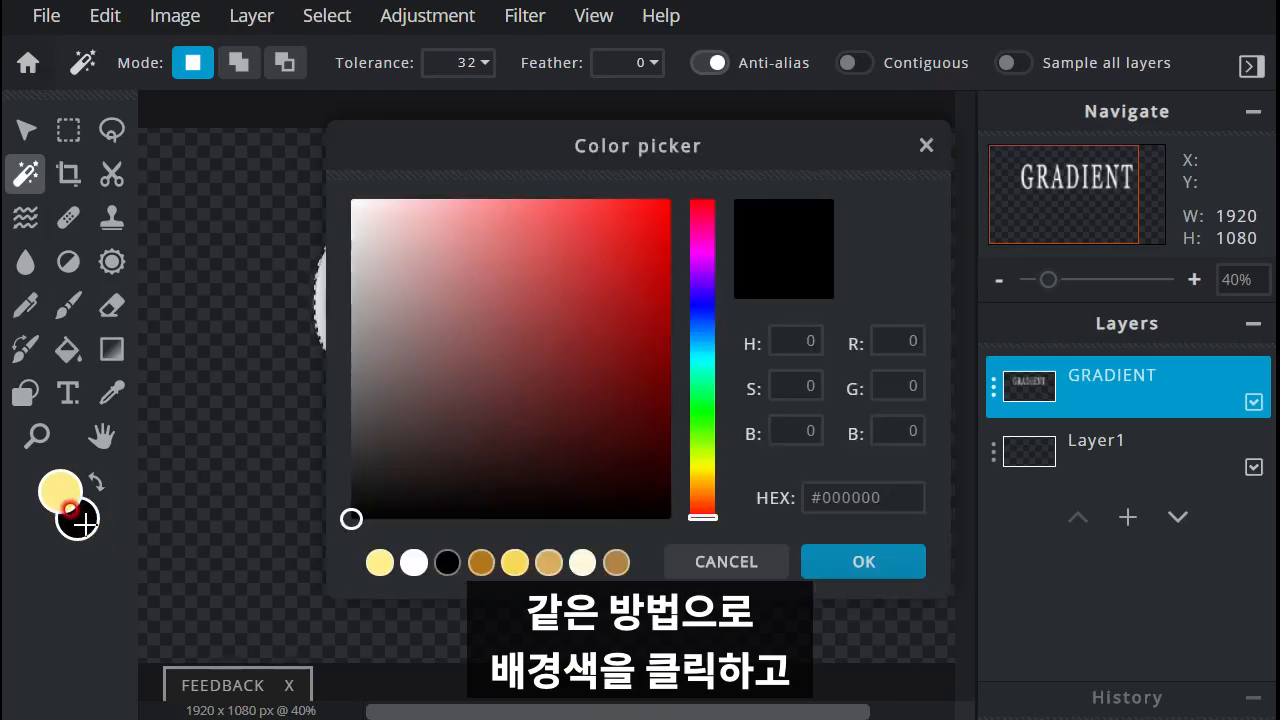
drag(901, 499, 791, 486)
text(#B47A1A)
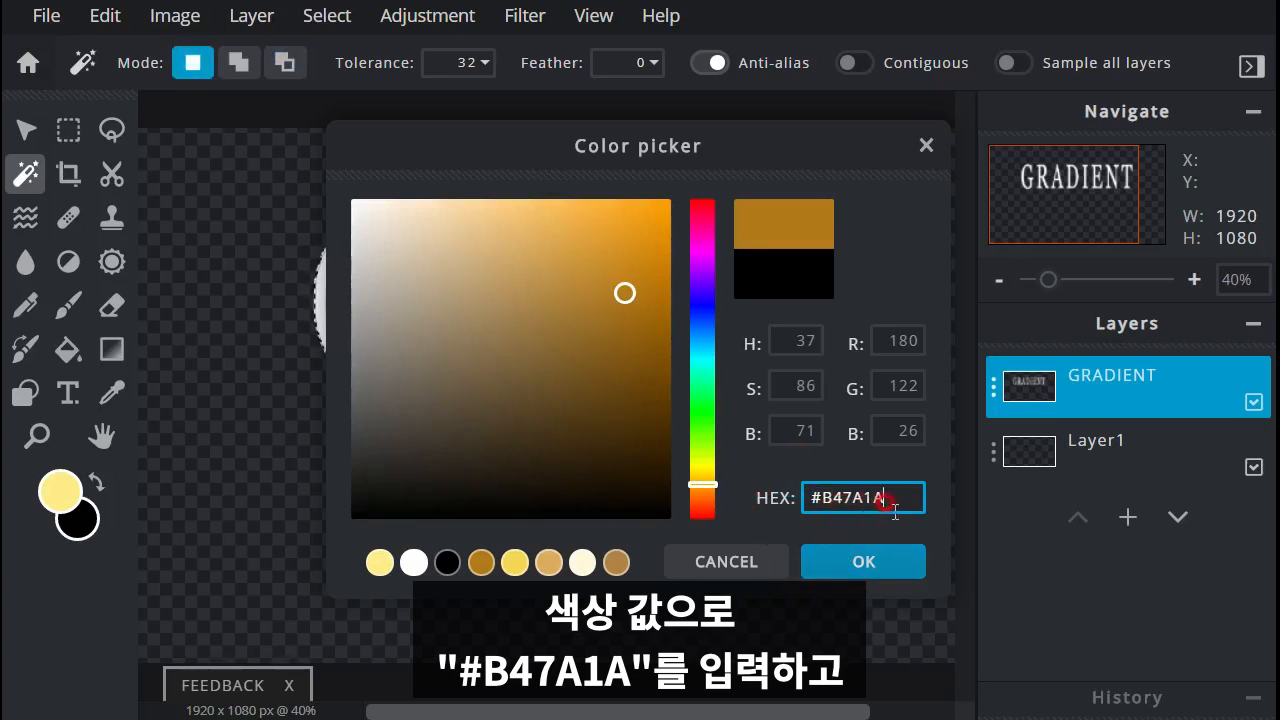
click(858, 558)
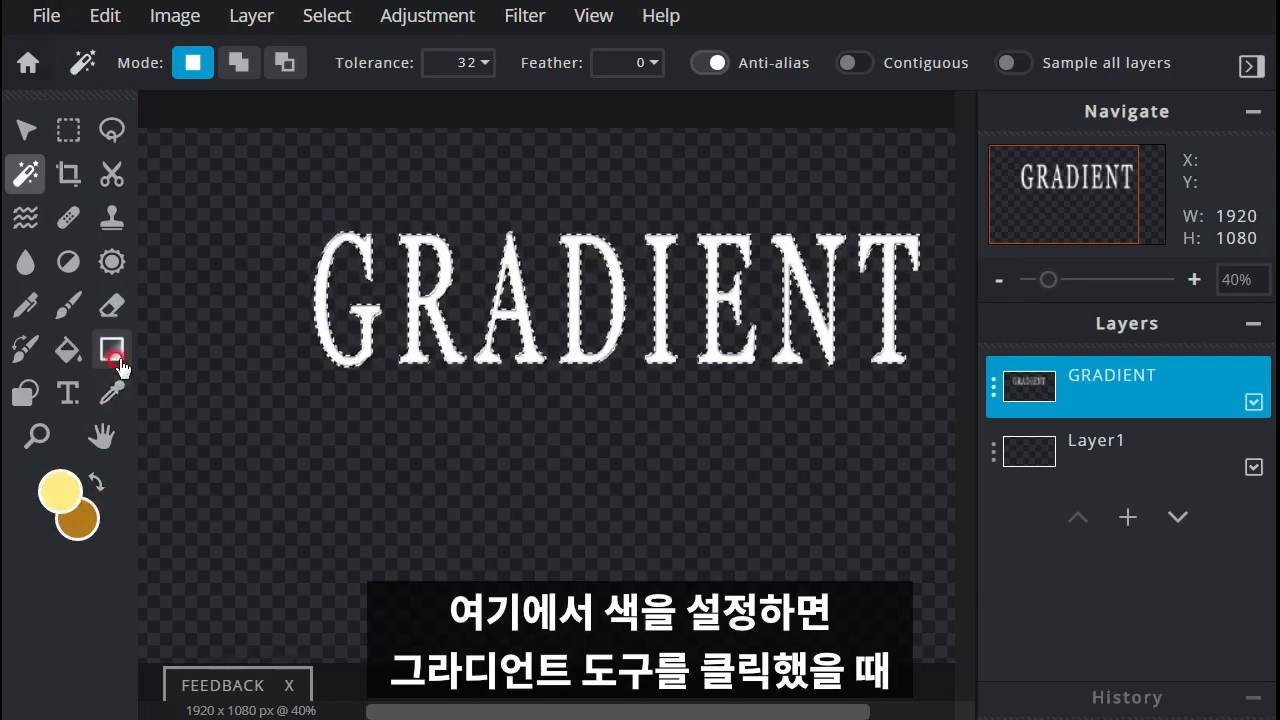
Activate the Gradient tool and inspect the colors of its start and end stops without changing them.
click(112, 350)
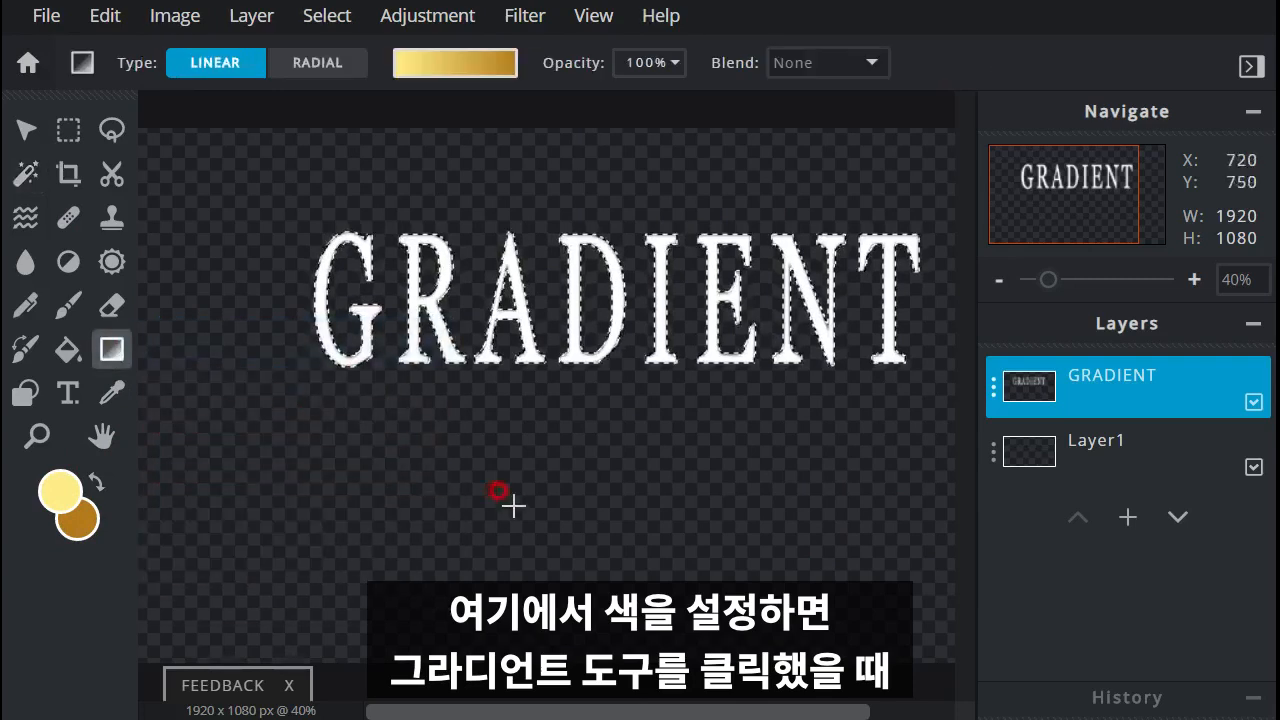
click(456, 62)
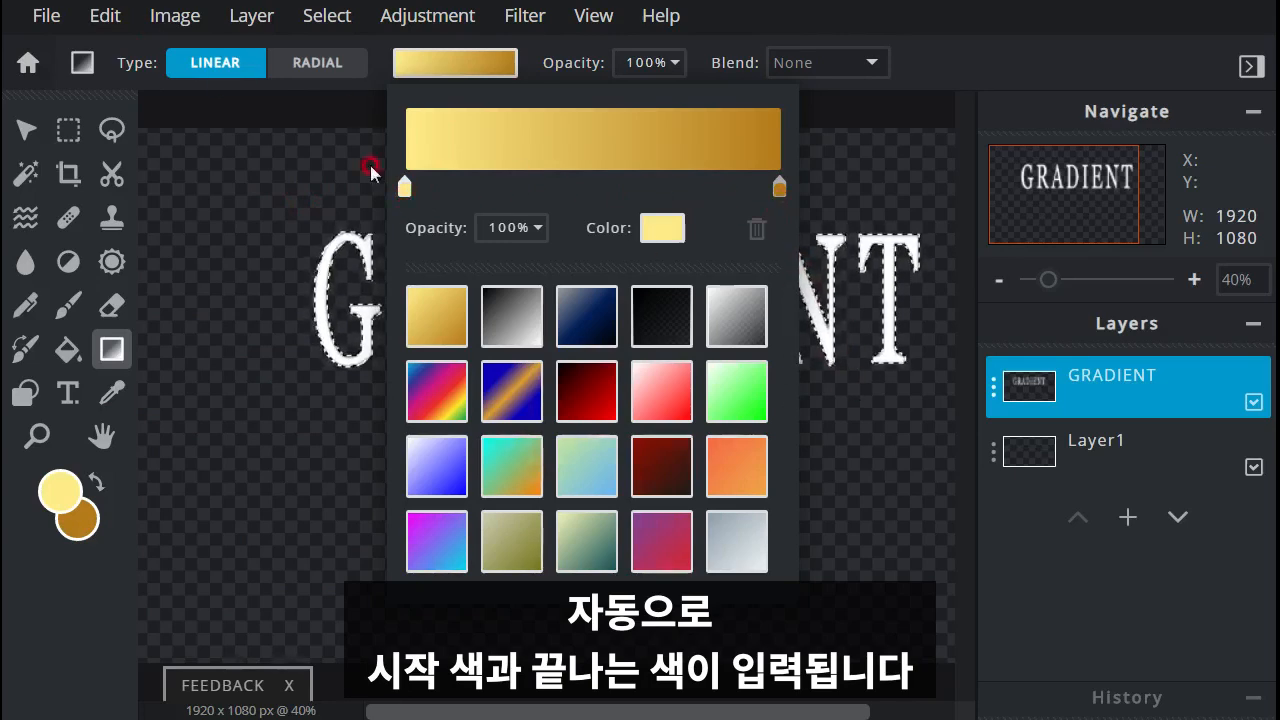
click(675, 228)
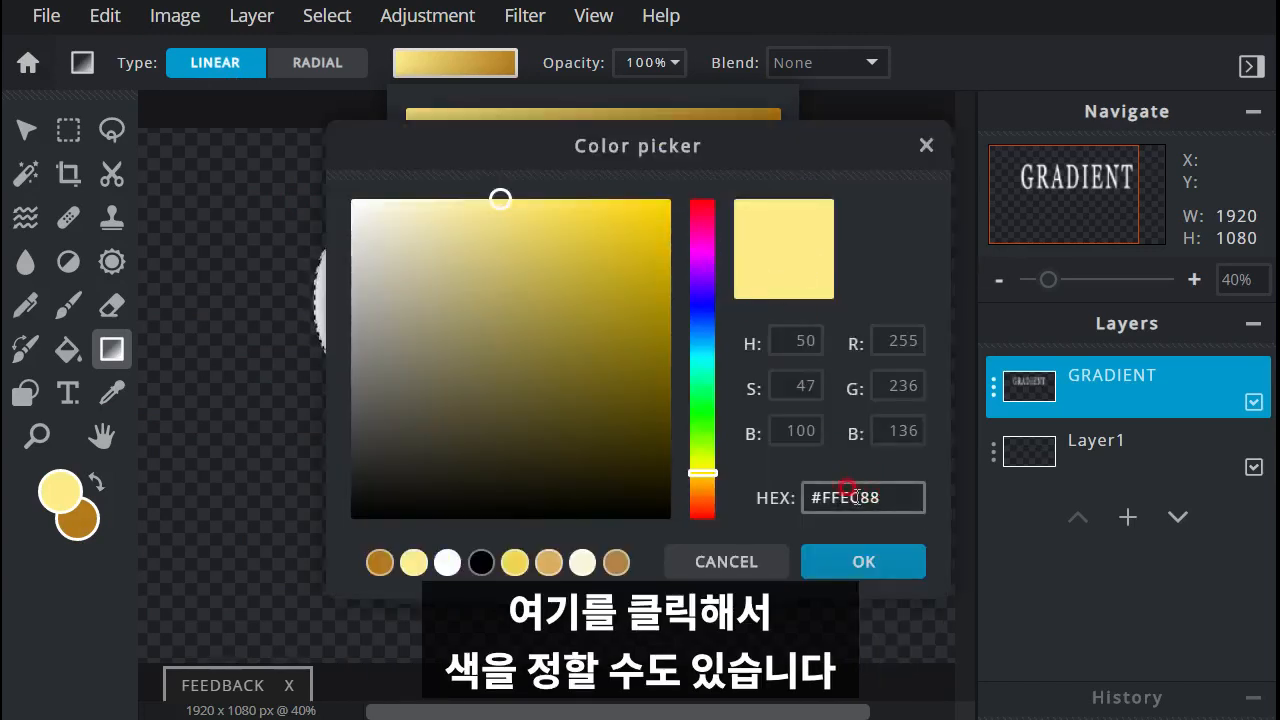
click(727, 562)
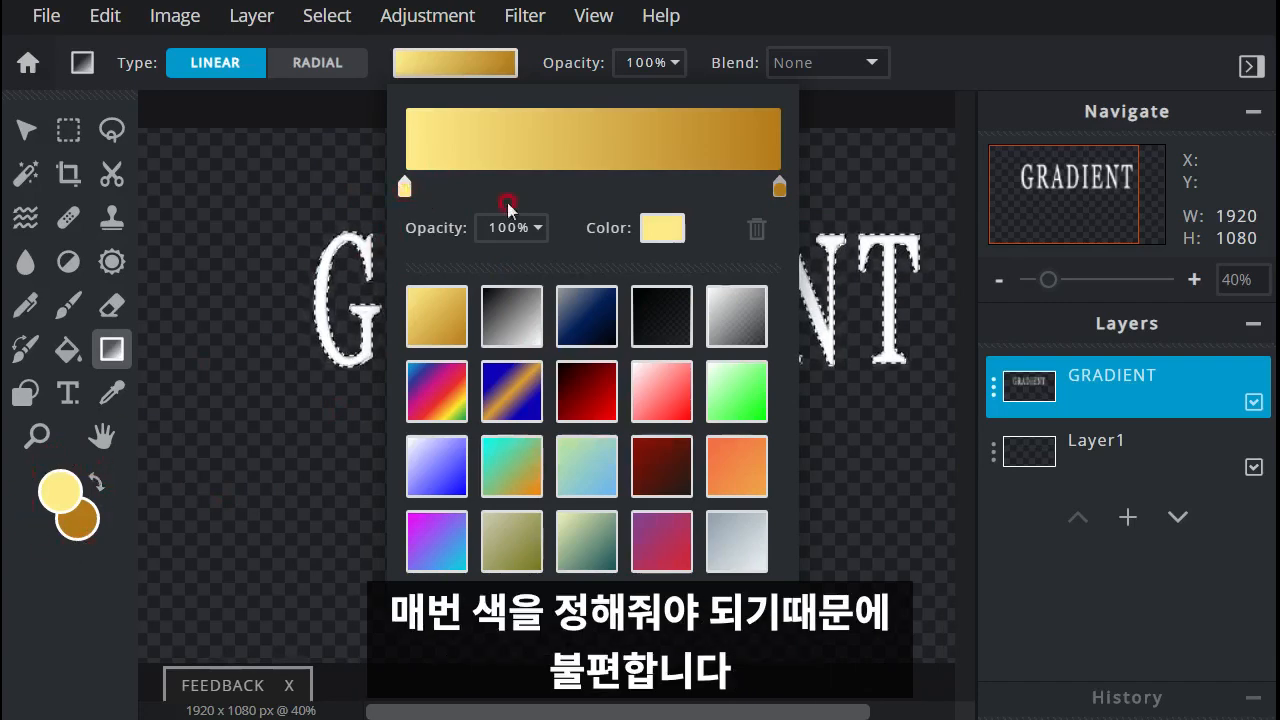
click(779, 186)
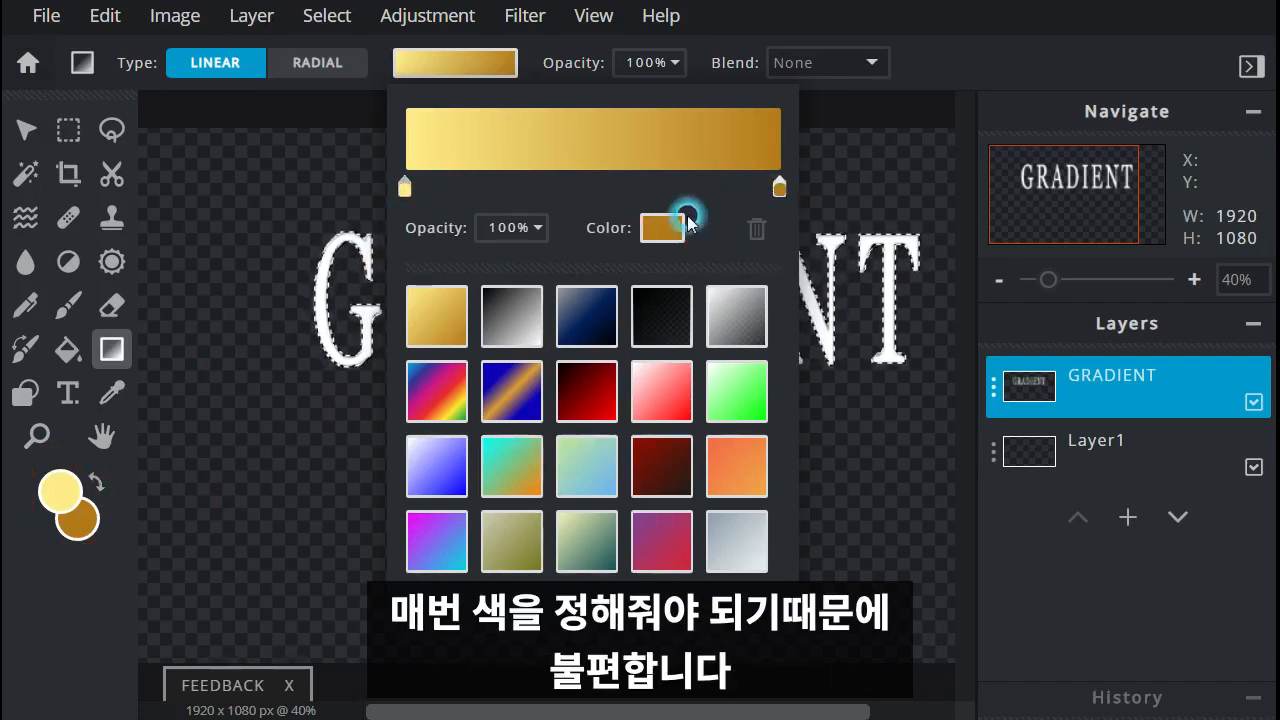
click(672, 228)
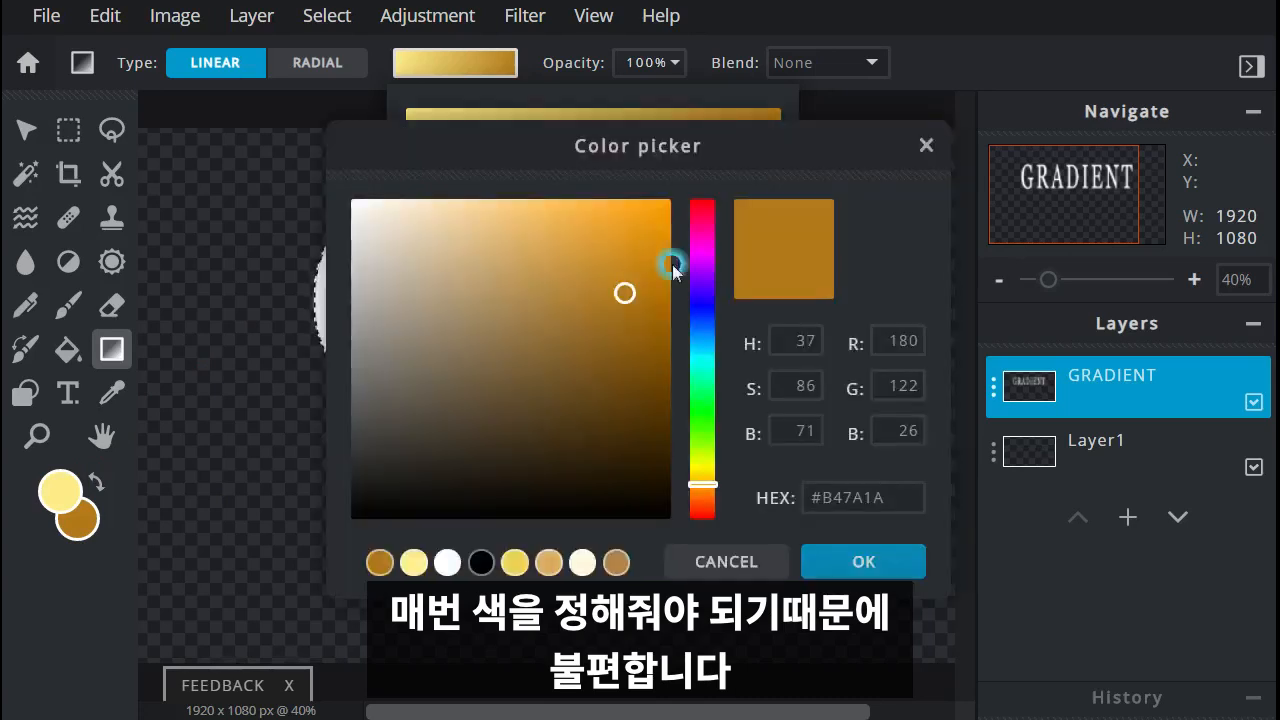
click(729, 561)
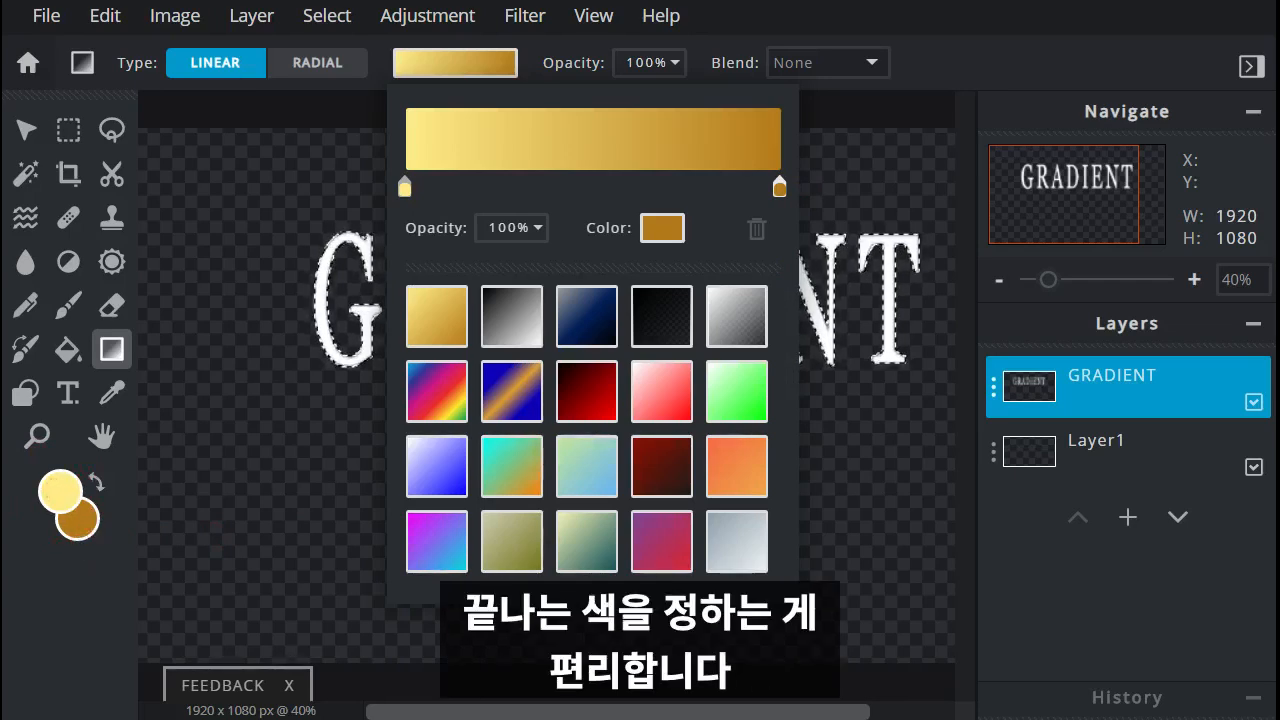
click(280, 395)
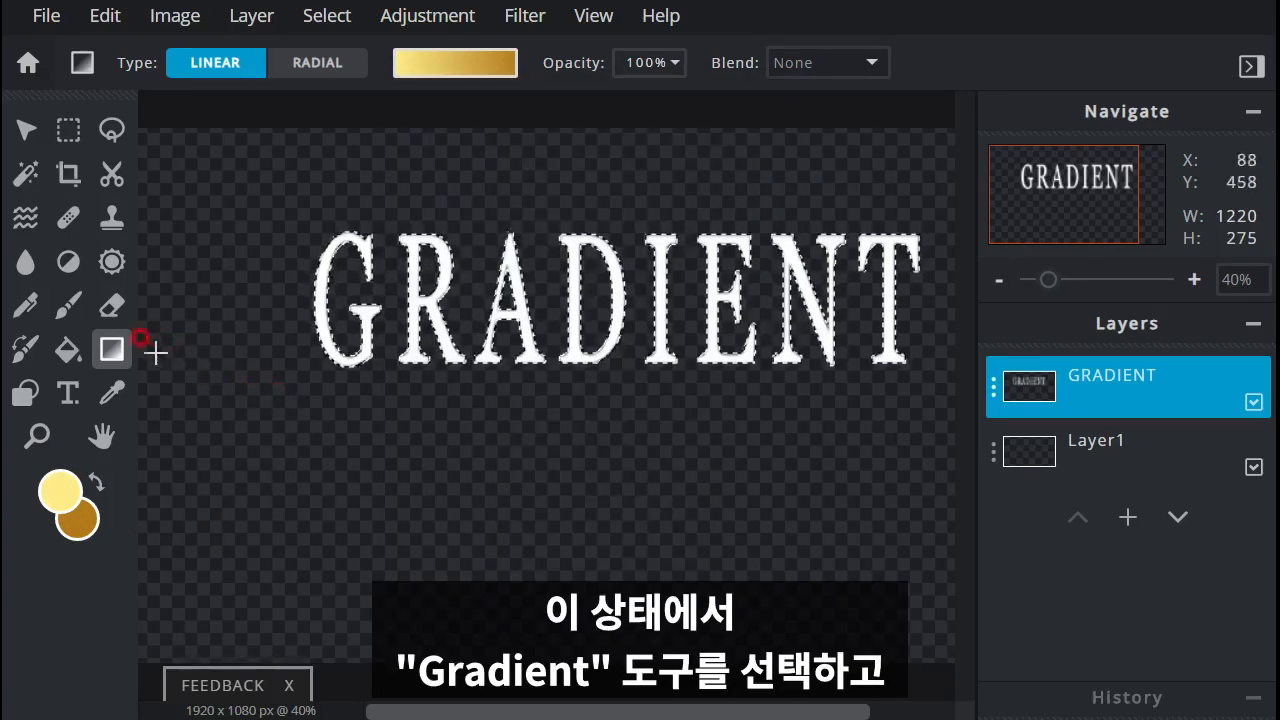
Set the Gradient tool's type to radial for the selected letters of GRADIENT.
click(111, 356)
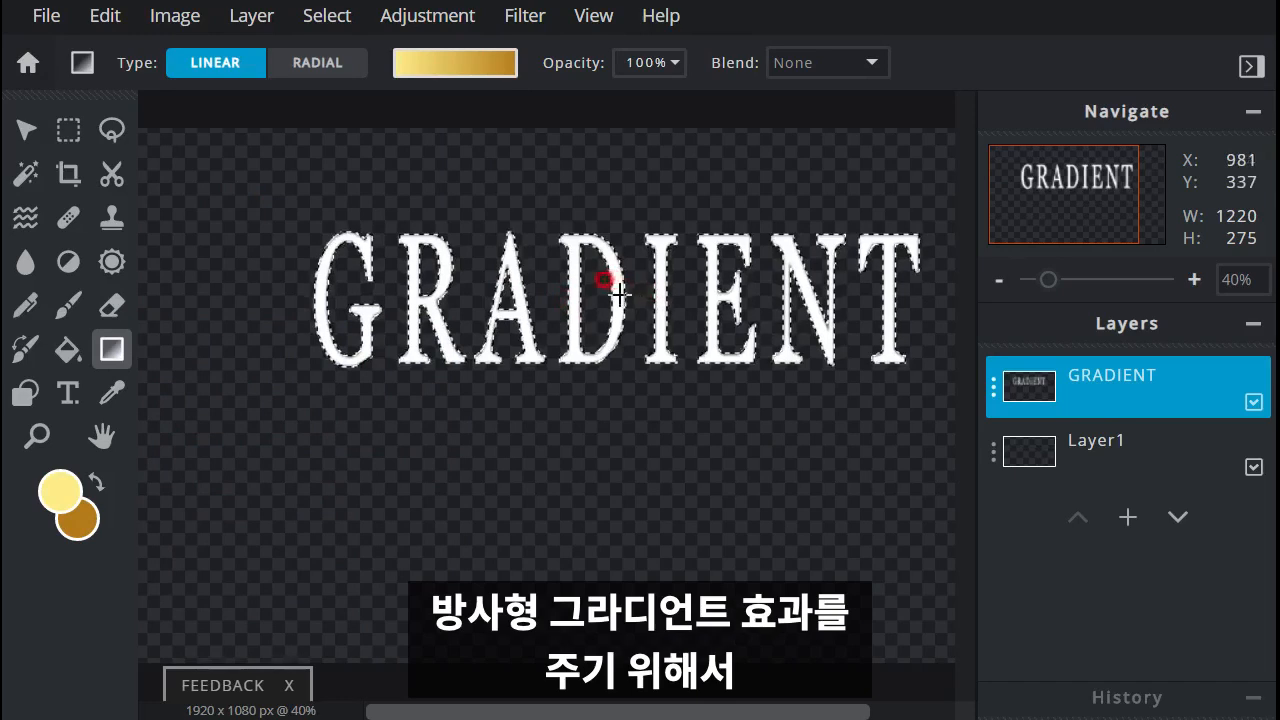
click(340, 63)
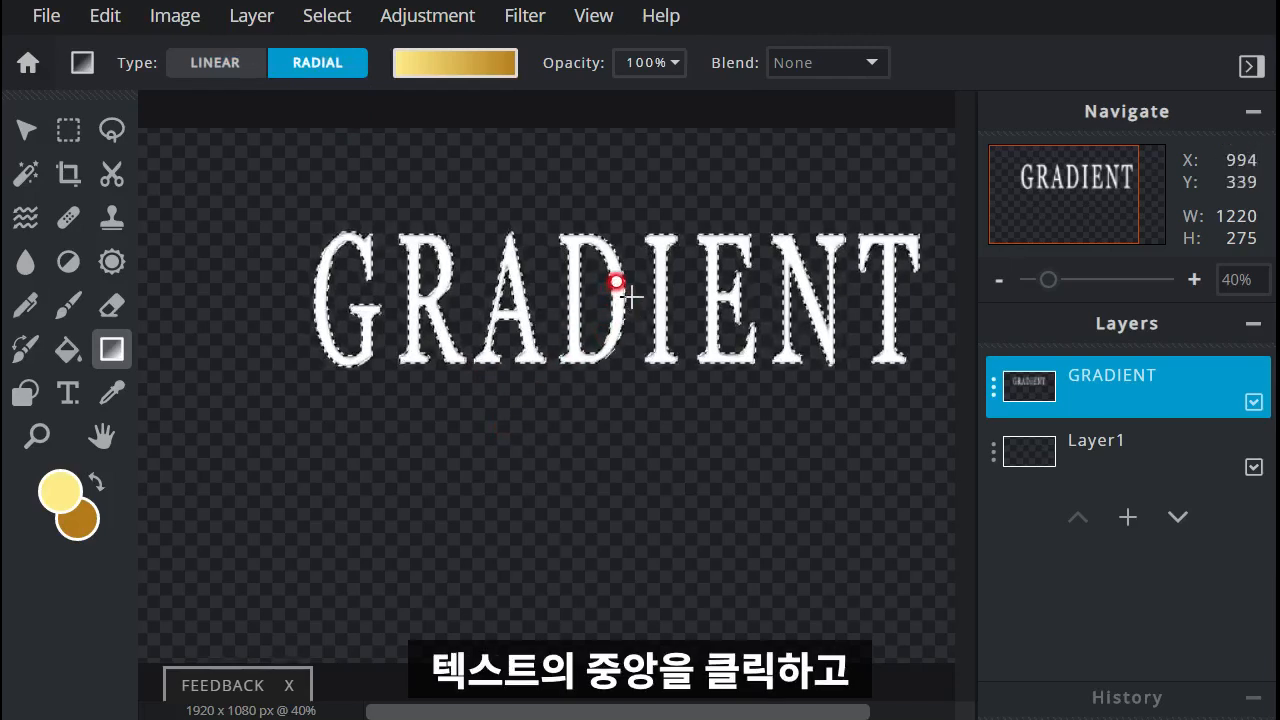
Try a slanted radial gradient from the middle of GRADIENT to the upper-left edge of the G, and undo it.
drag(630, 297, 608, 296)
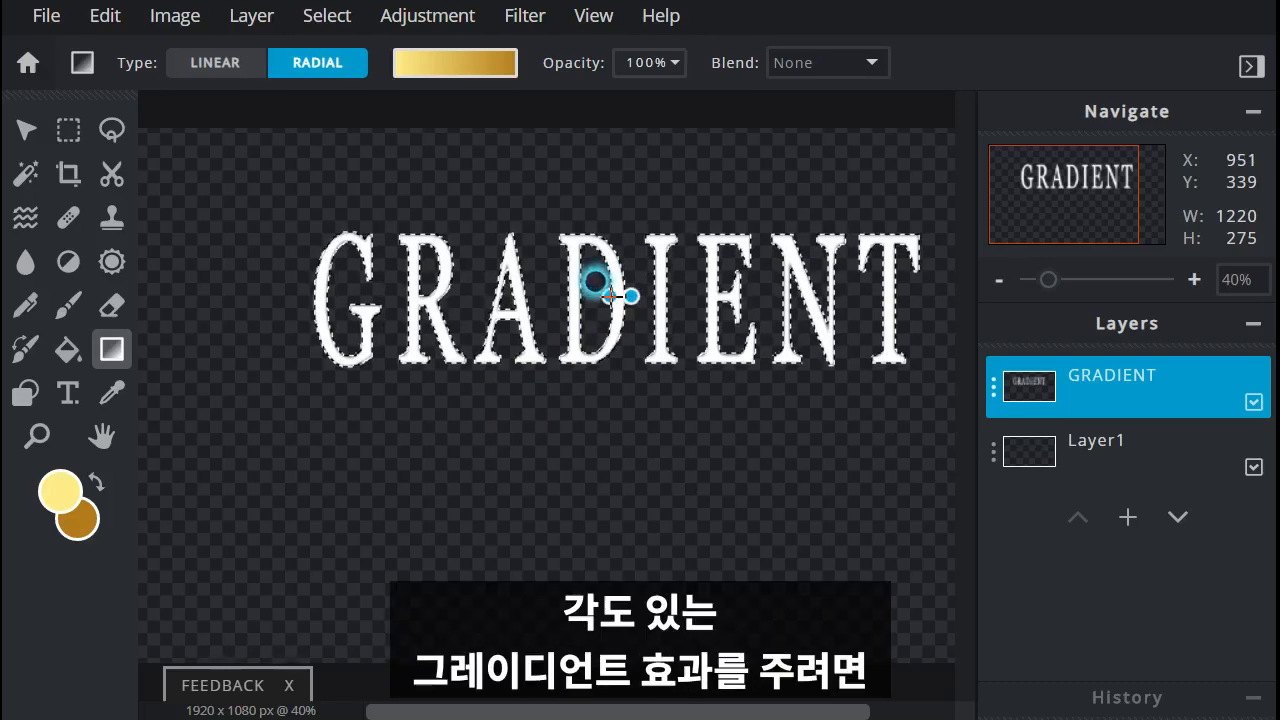
drag(595, 296, 308, 251)
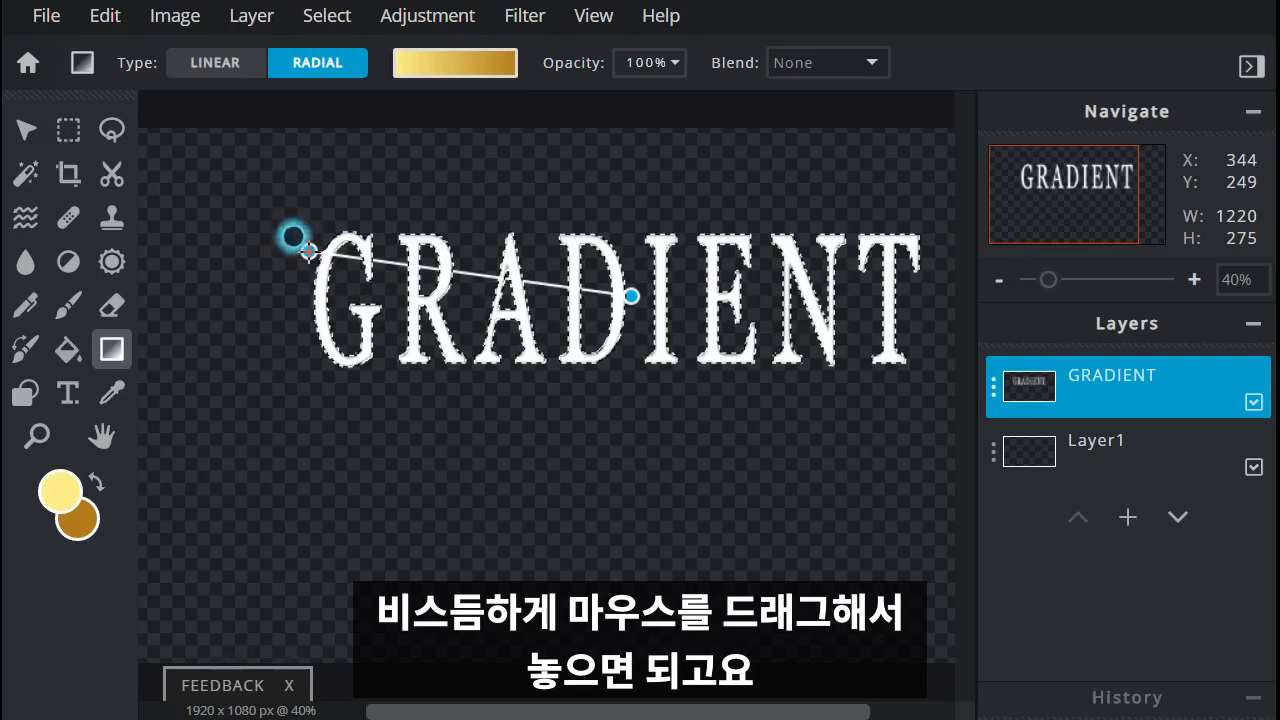
click(565, 448)
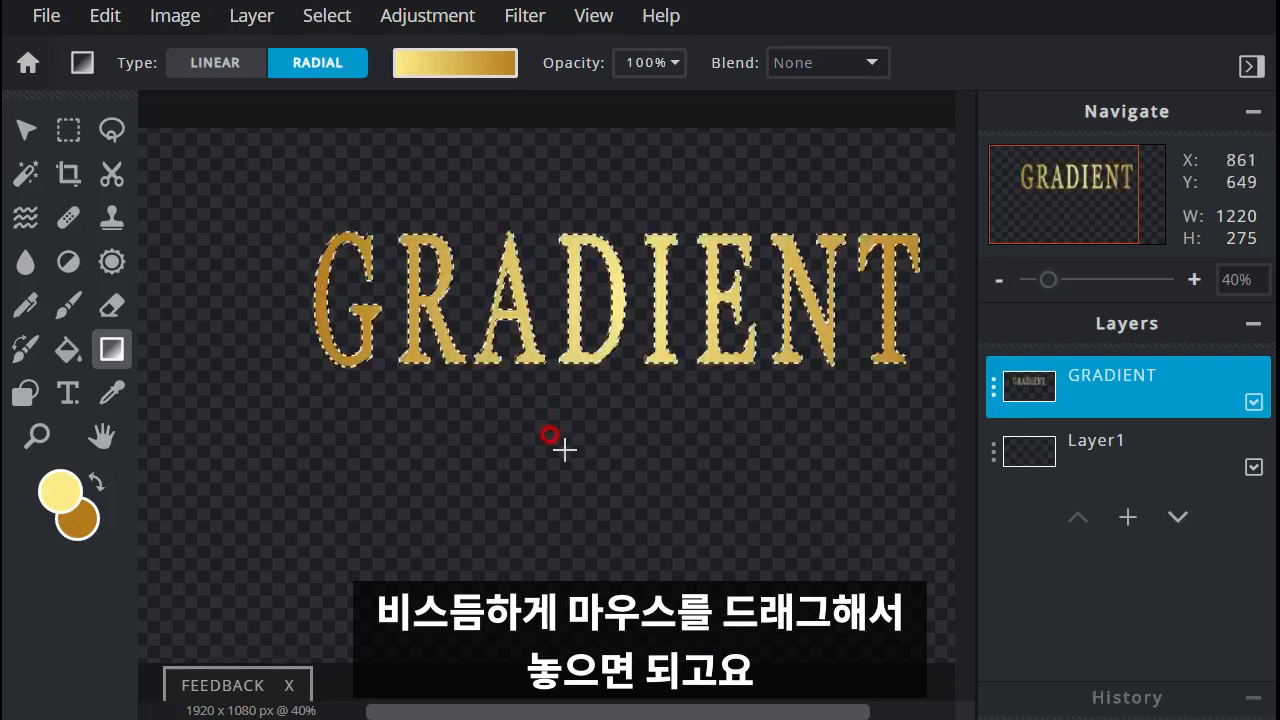
key(ctrl+z)
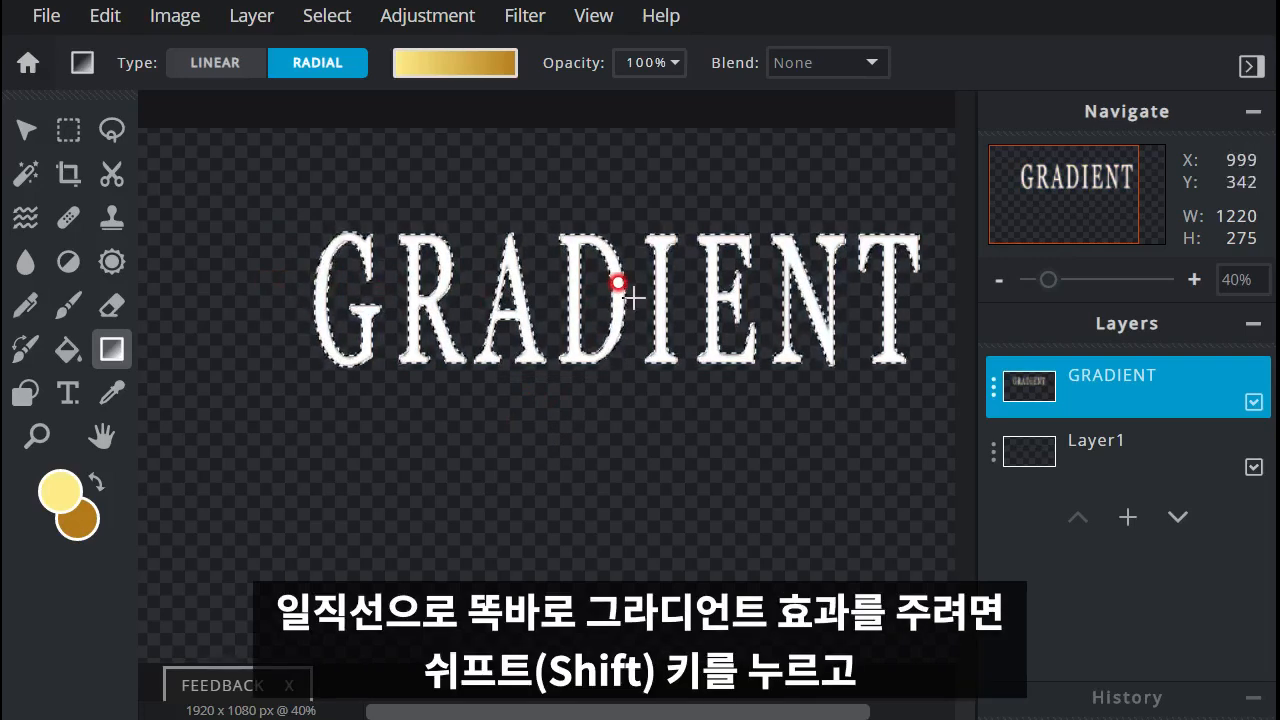
Fill the letters with a radial gradient running straight horizontally from the word's middle to the G's outer edge, and deselect them.
drag(632, 297, 310, 298)
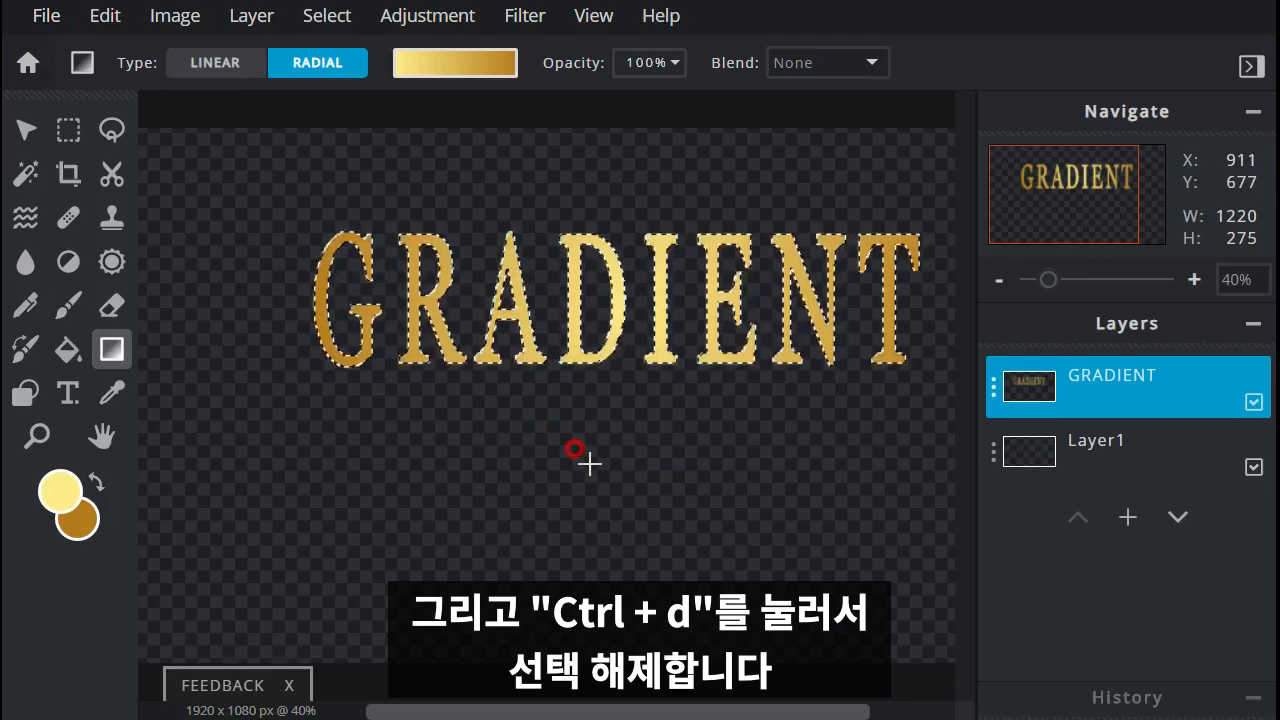
key(ctrl+d)
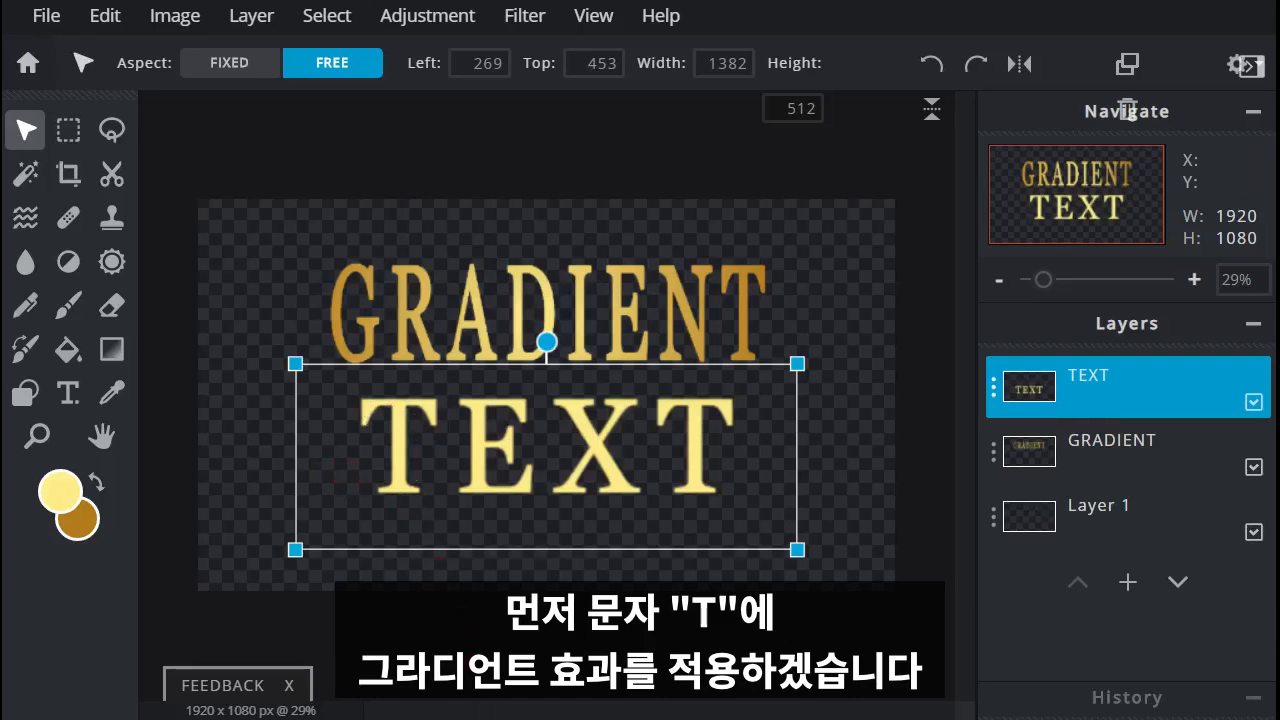
Select only the first T of TEXT by adding a rectangular marquee around E, X and T to the wand-selected background and inverting the selection.
click(25, 174)
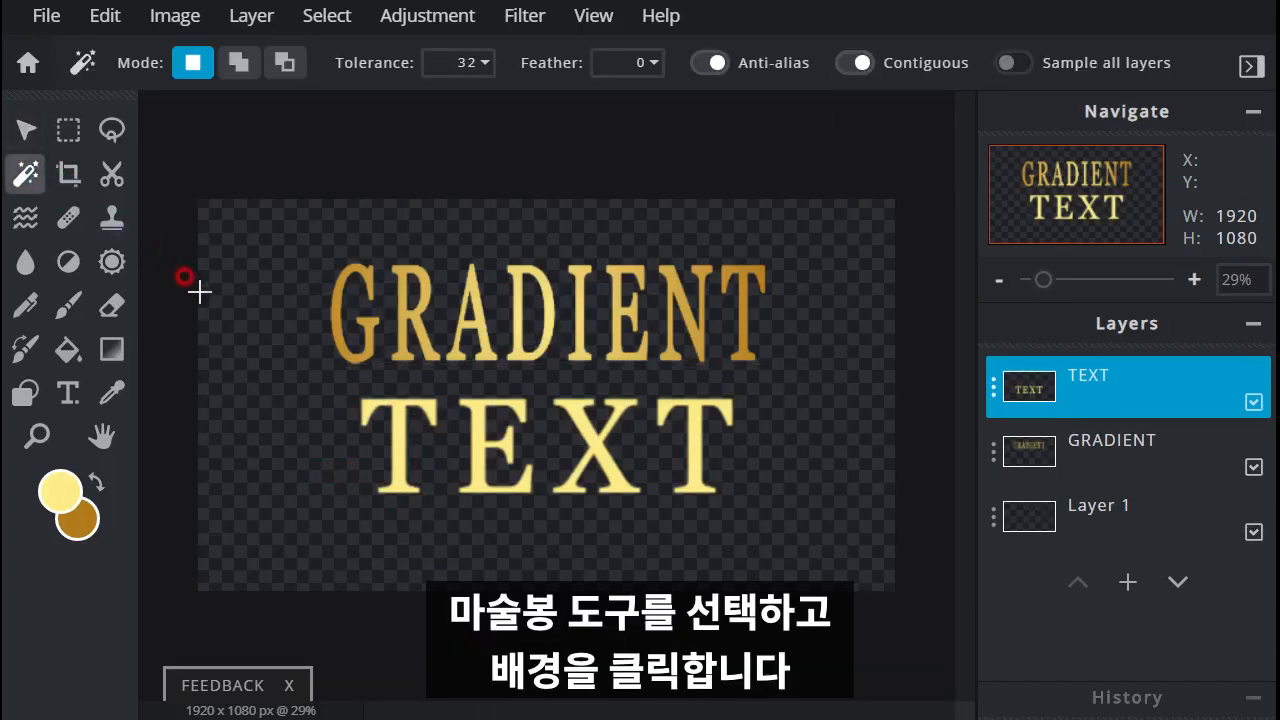
click(264, 270)
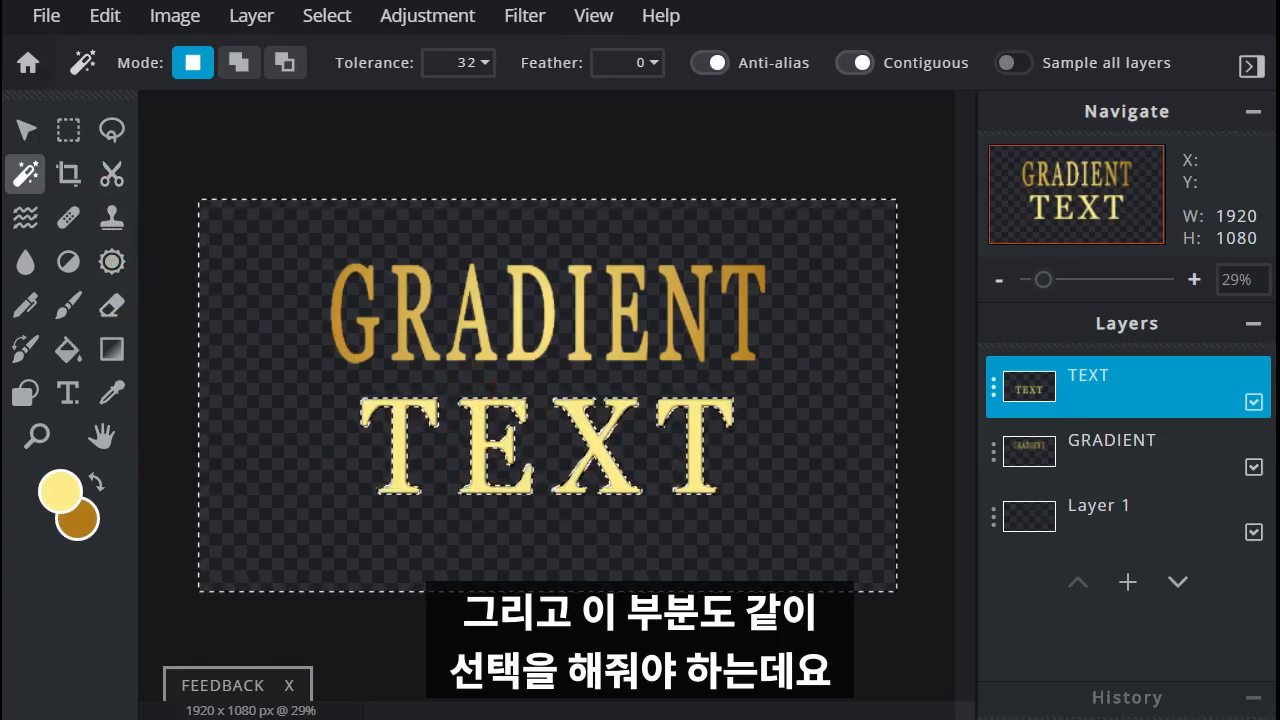
click(68, 130)
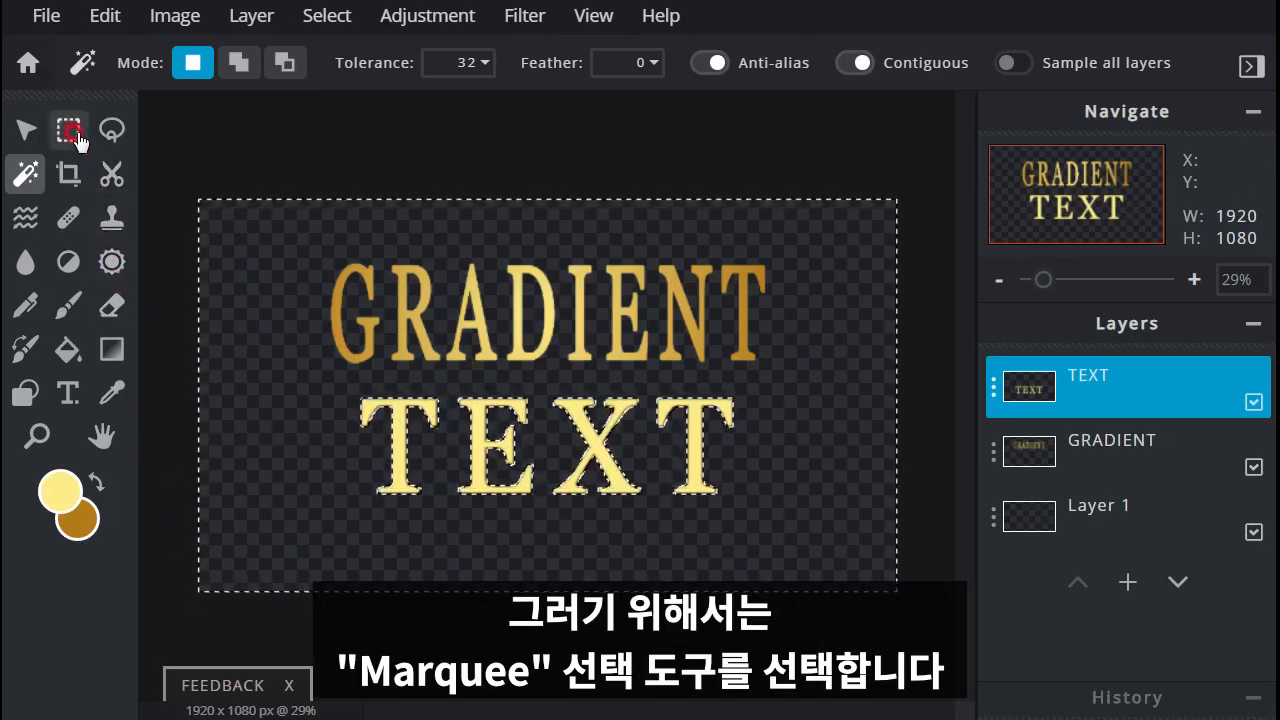
click(70, 131)
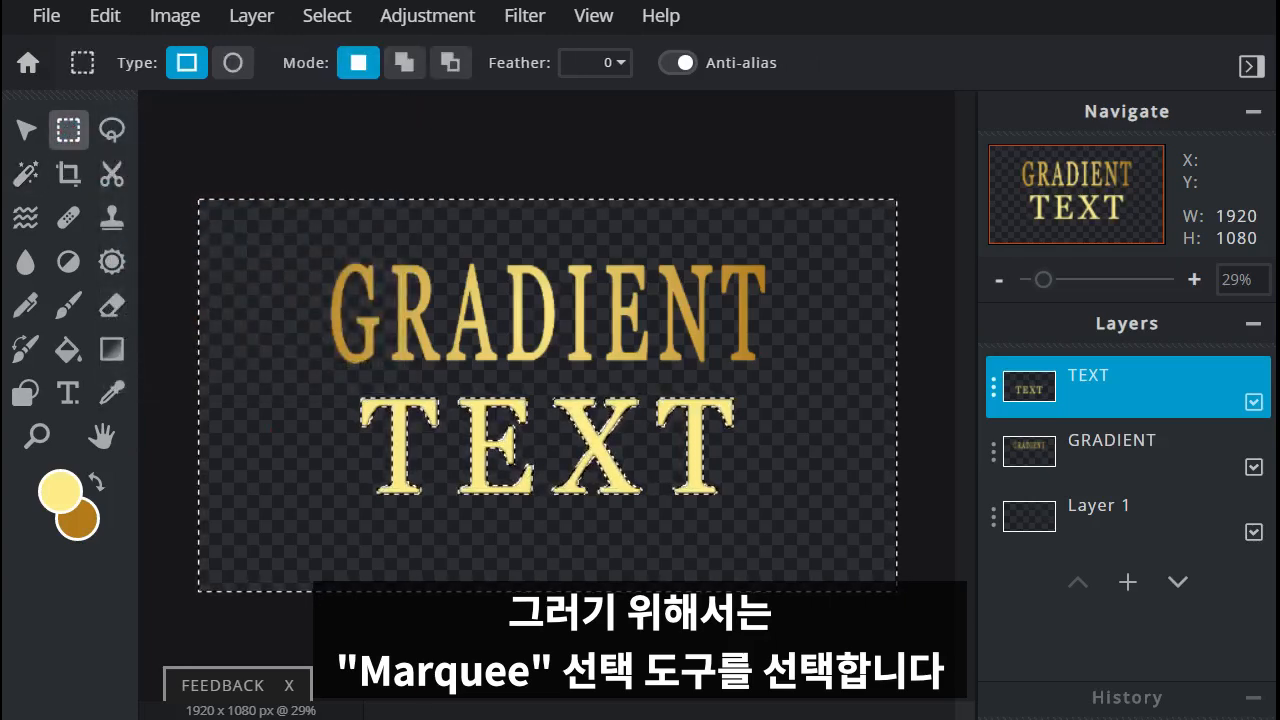
key(shift)
shift+click(470, 432)
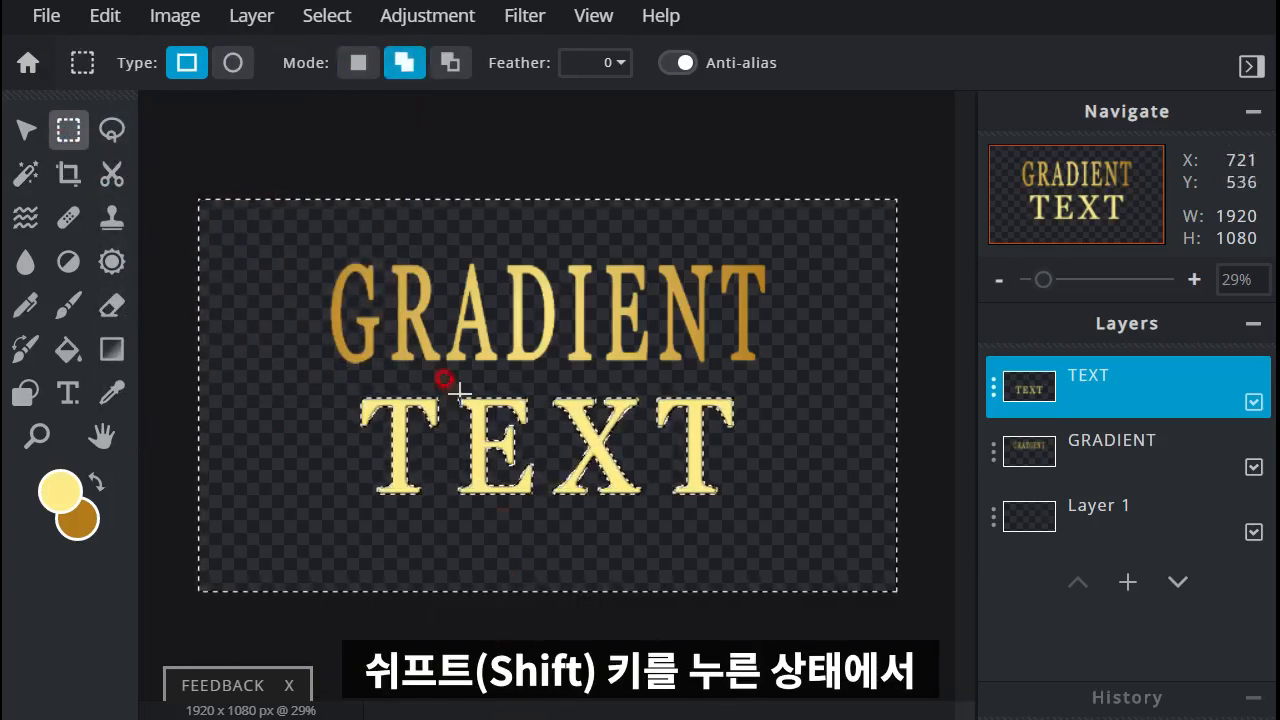
drag(453, 389, 776, 522)
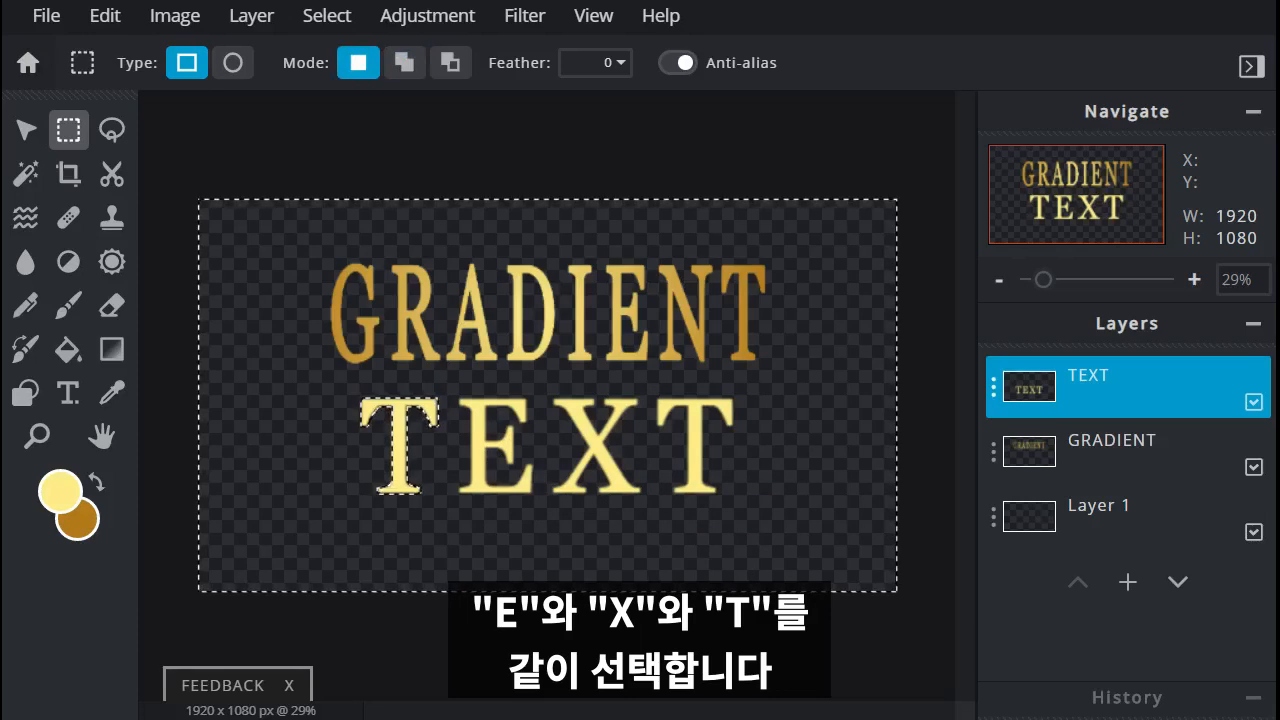
click(352, 25)
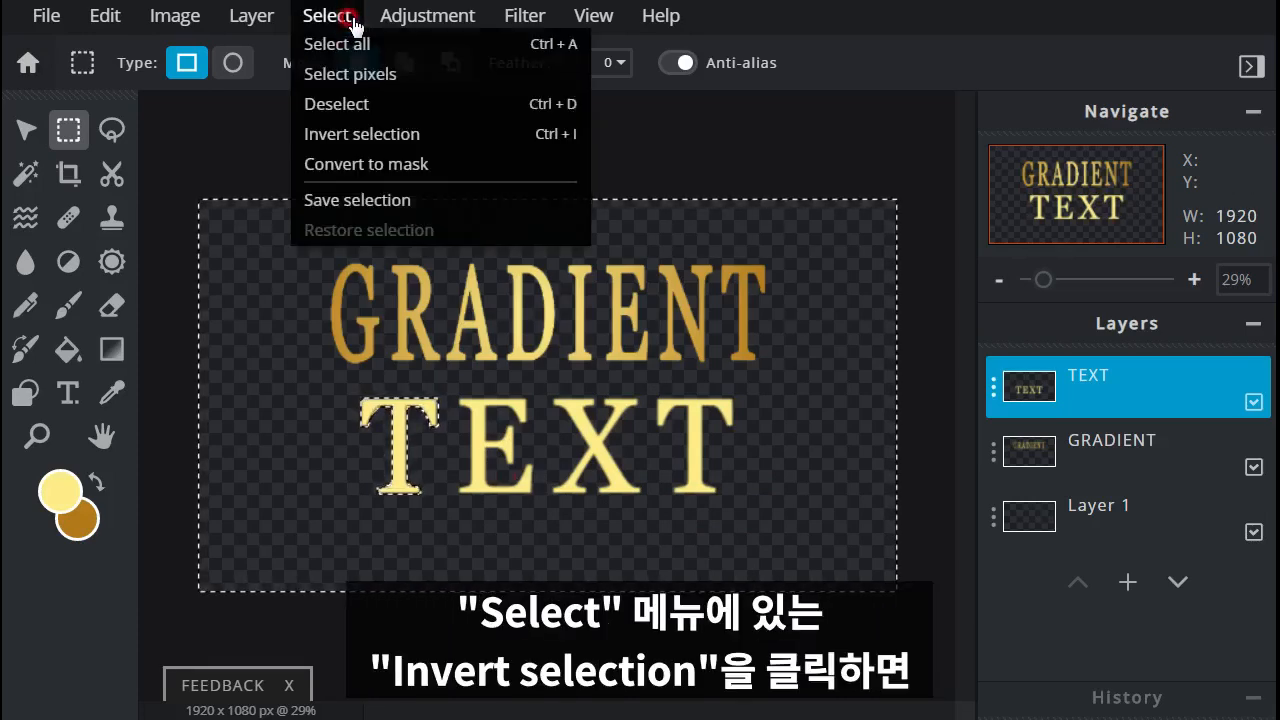
click(433, 134)
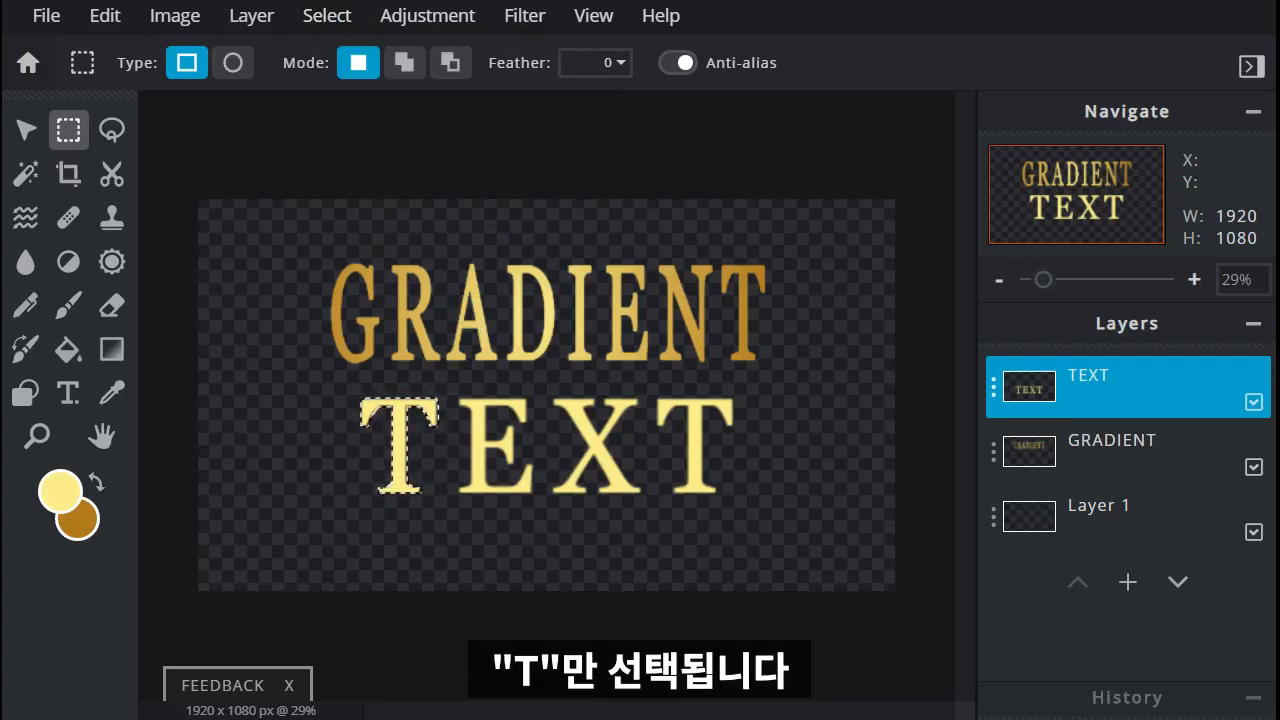
Set up a linear gradient for the first T with the light yellow stop in the middle and the brown at both ends.
scroll(346, 438, up, 3)
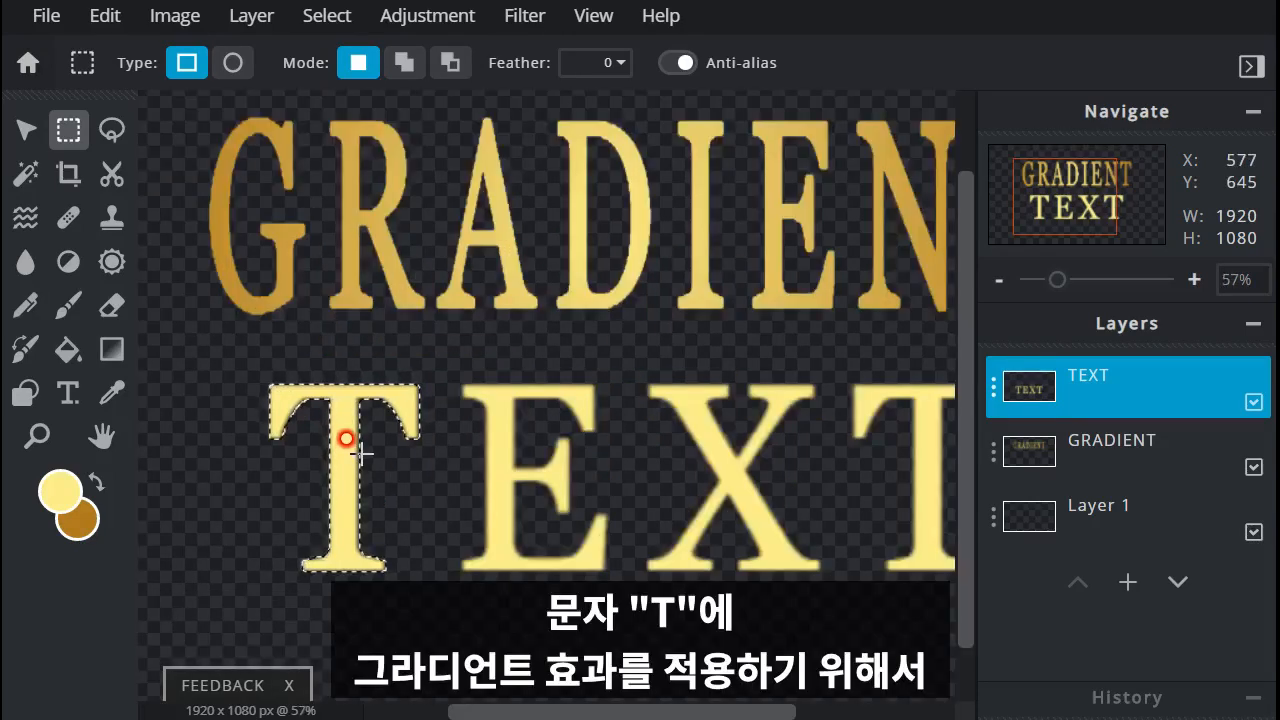
click(111, 350)
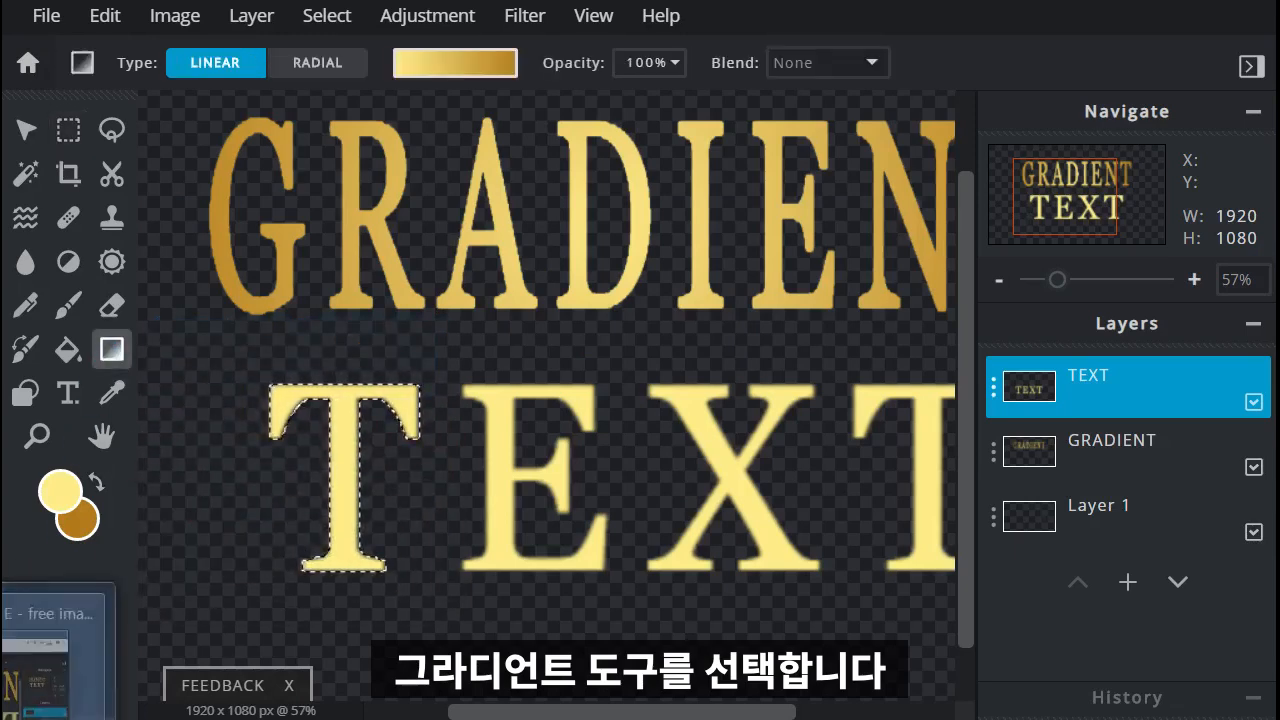
click(215, 77)
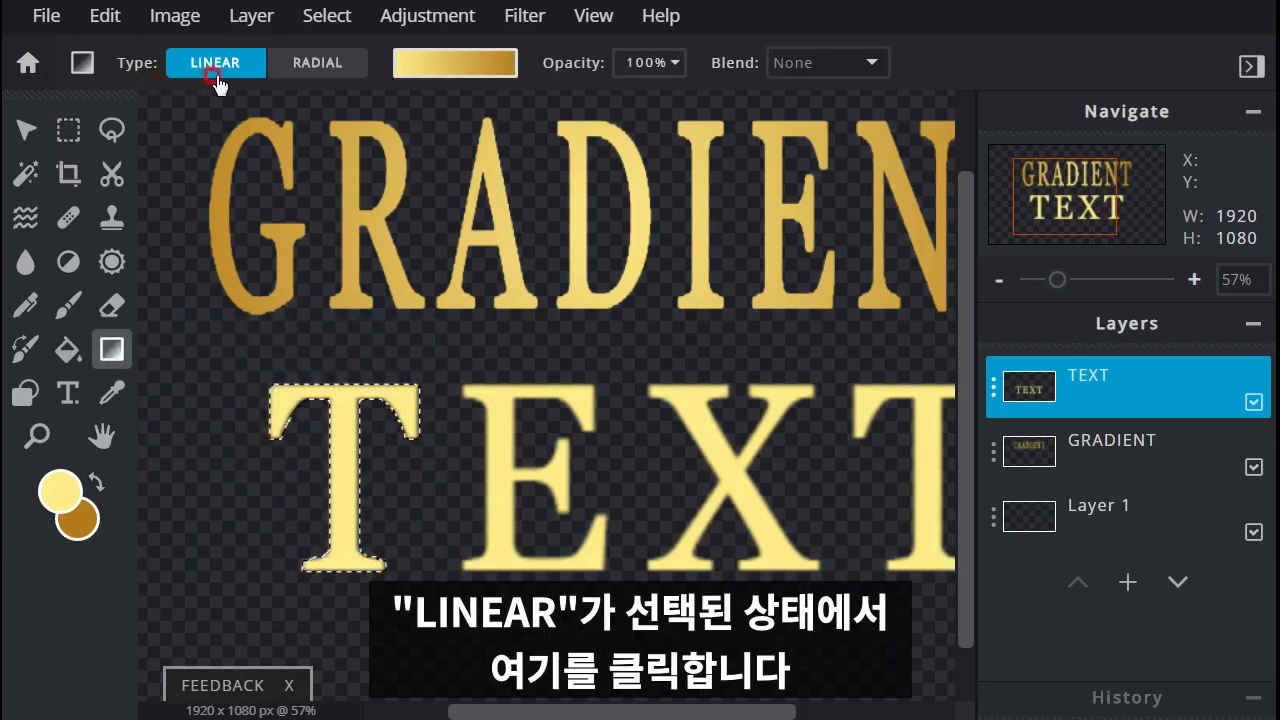
click(453, 62)
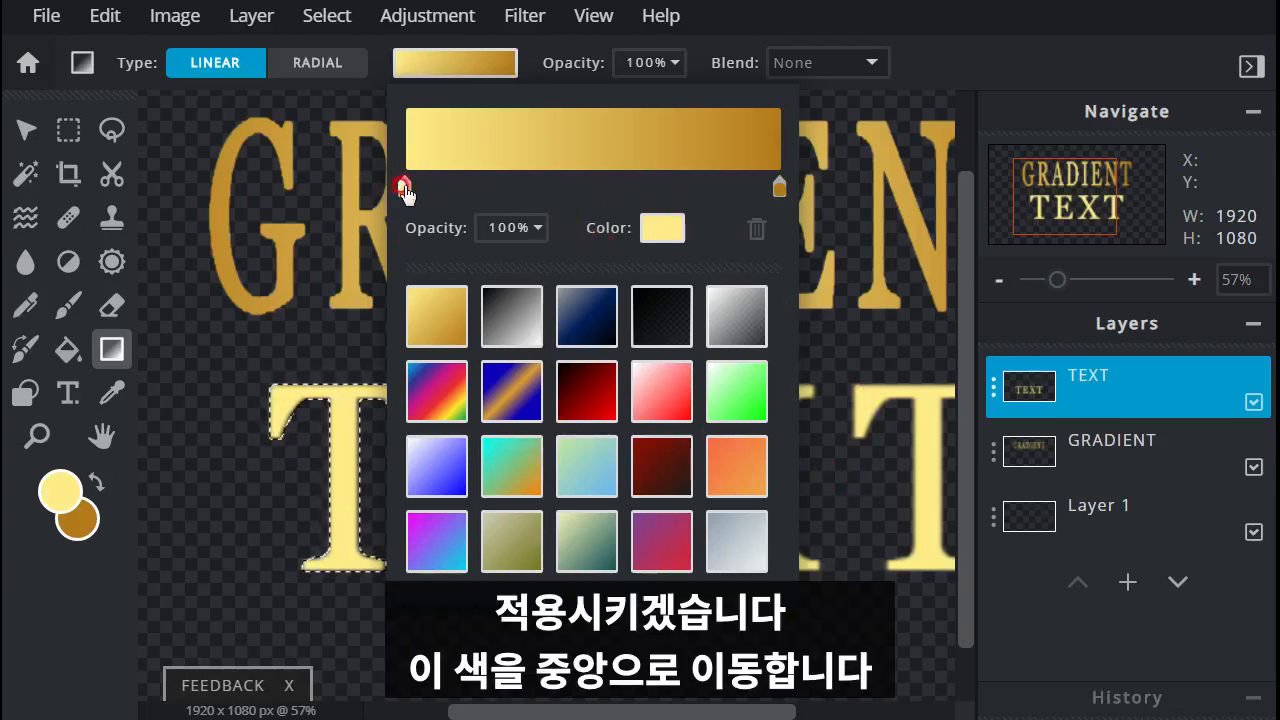
drag(405, 193, 591, 199)
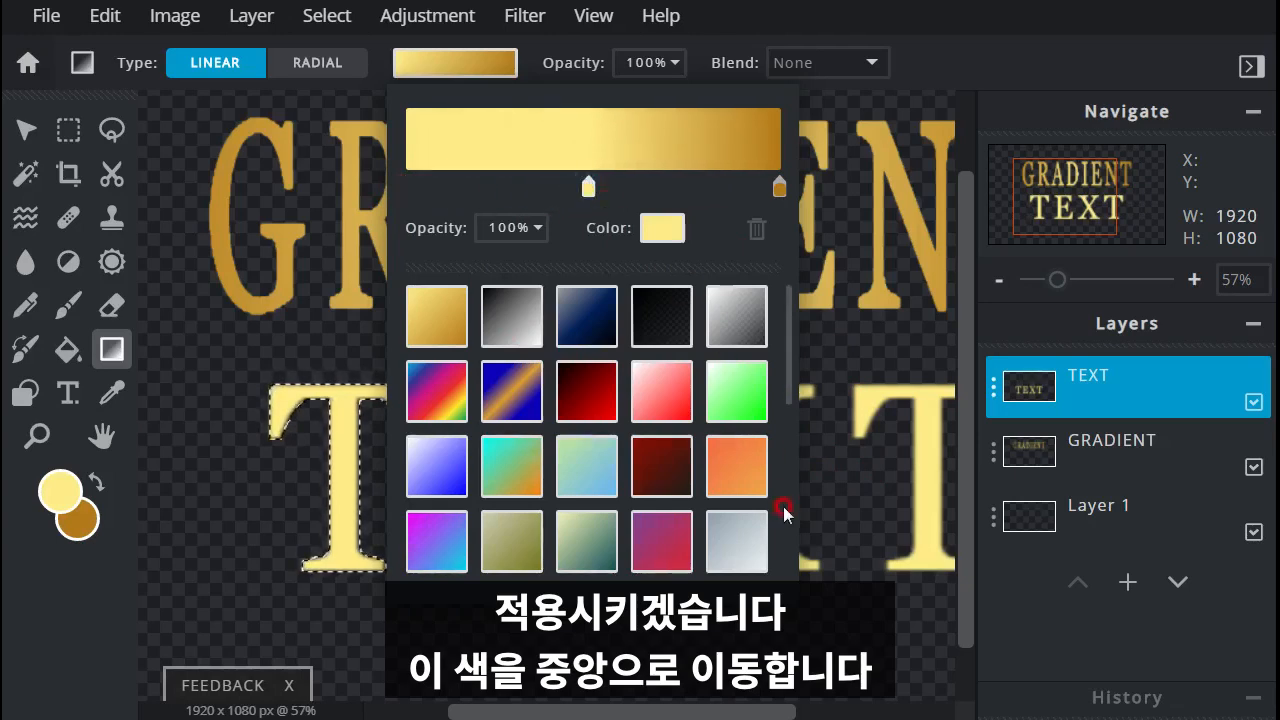
click(779, 188)
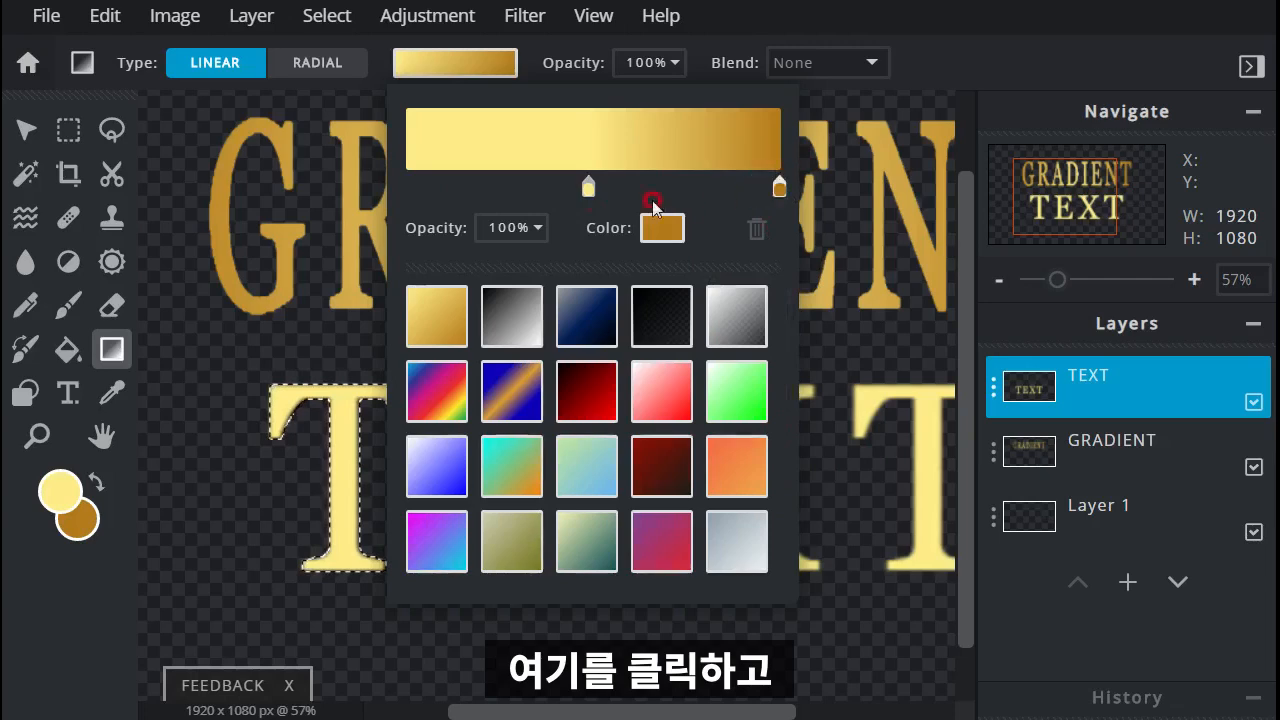
click(408, 187)
click(779, 203)
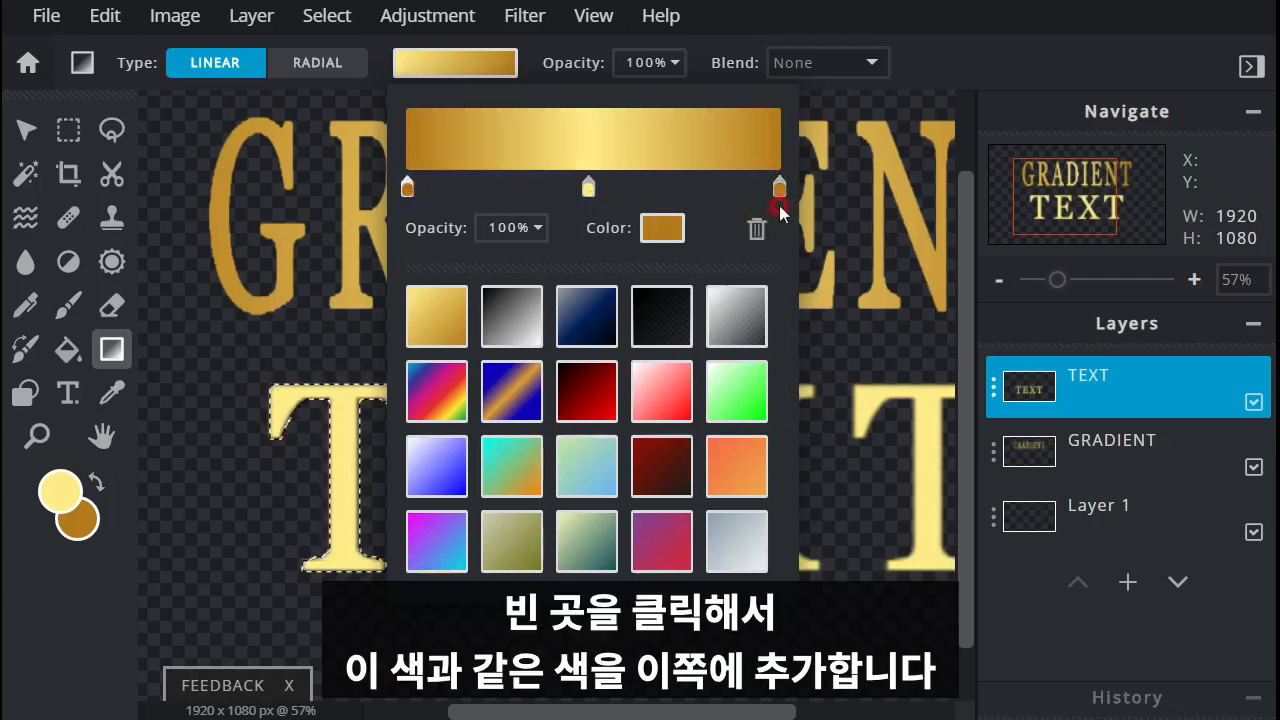
click(408, 188)
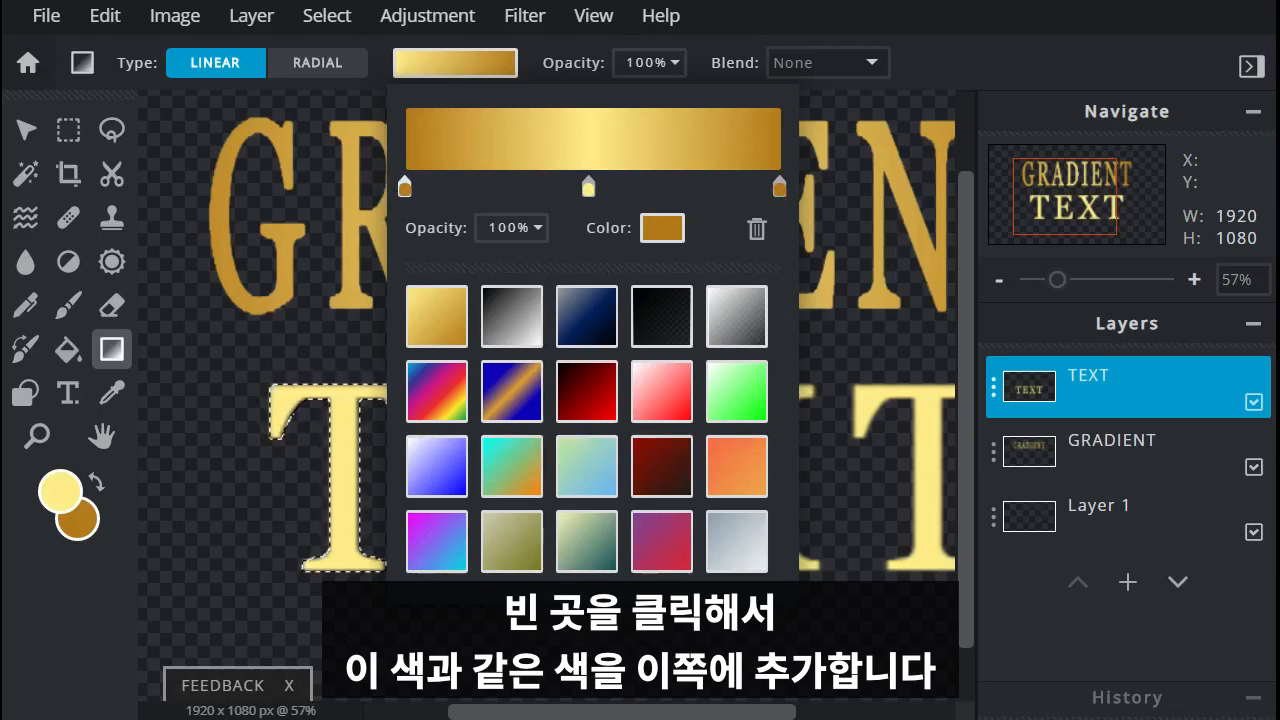
Add a #FFE55A color stop midway between the middle stop and each brown end of the gradient.
click(498, 201)
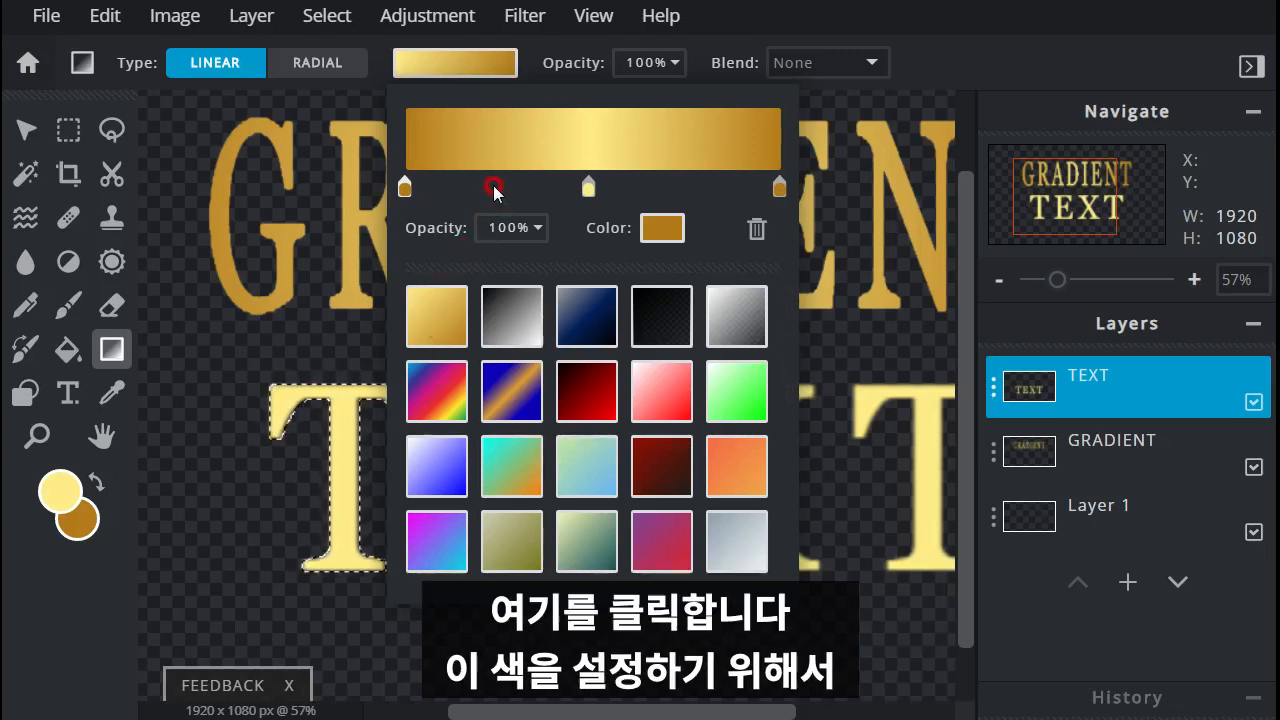
click(493, 187)
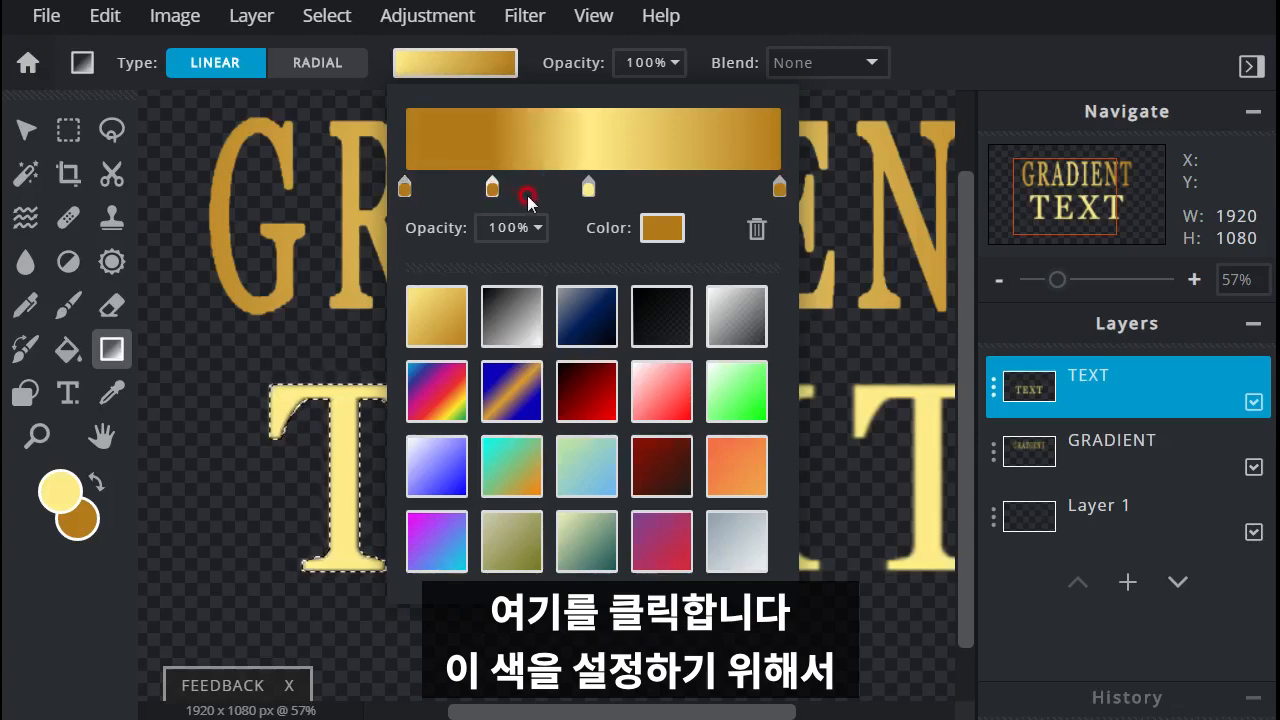
click(491, 189)
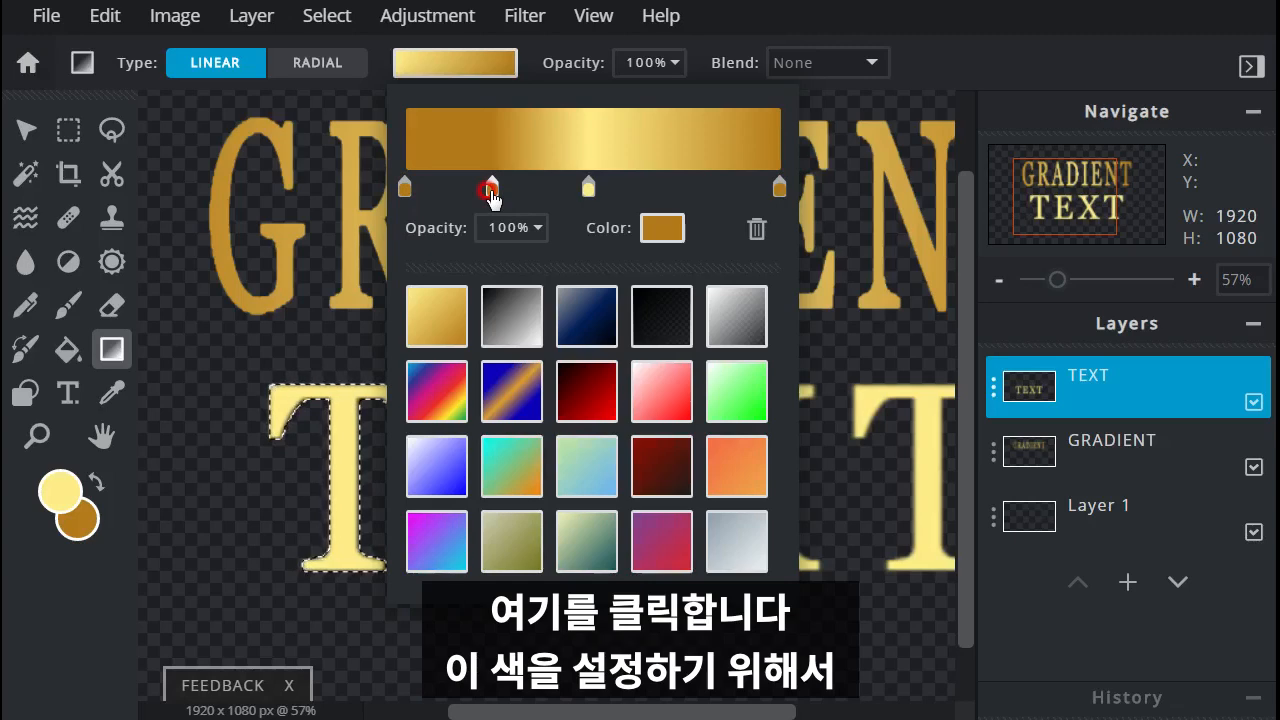
click(666, 228)
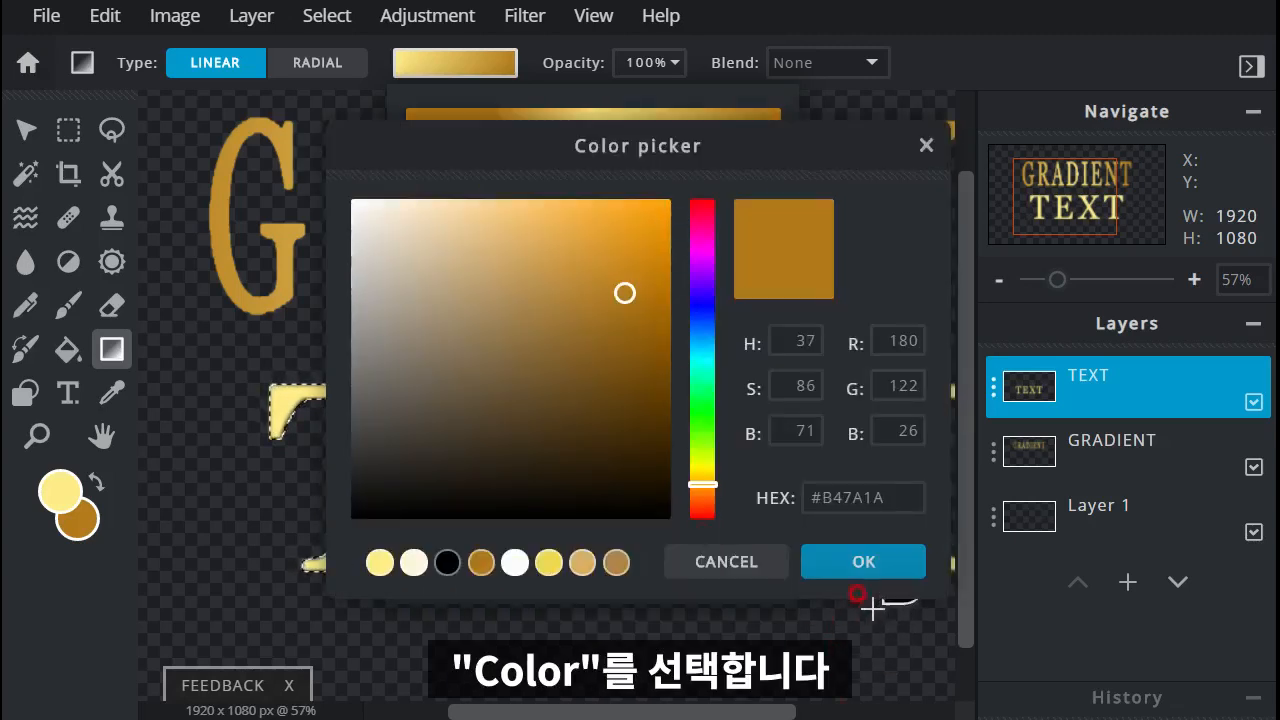
click(887, 492)
drag(893, 497, 729, 483)
text(#FFE55A)
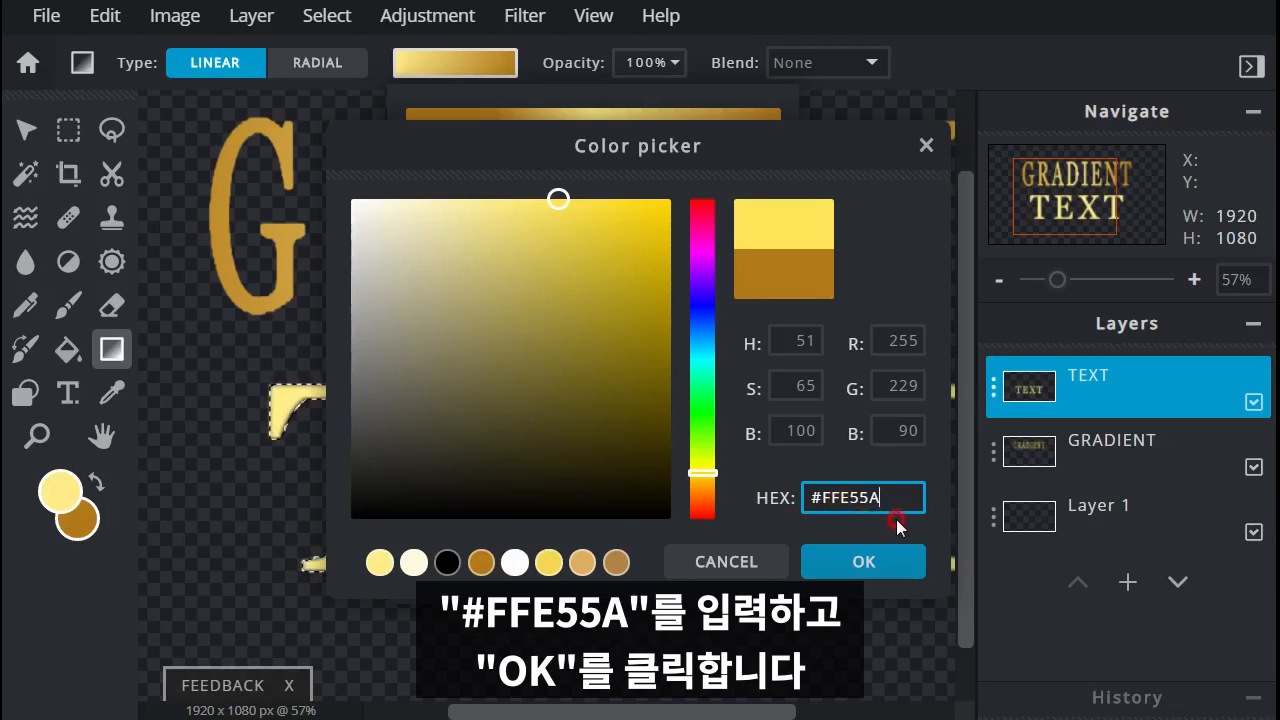
click(880, 560)
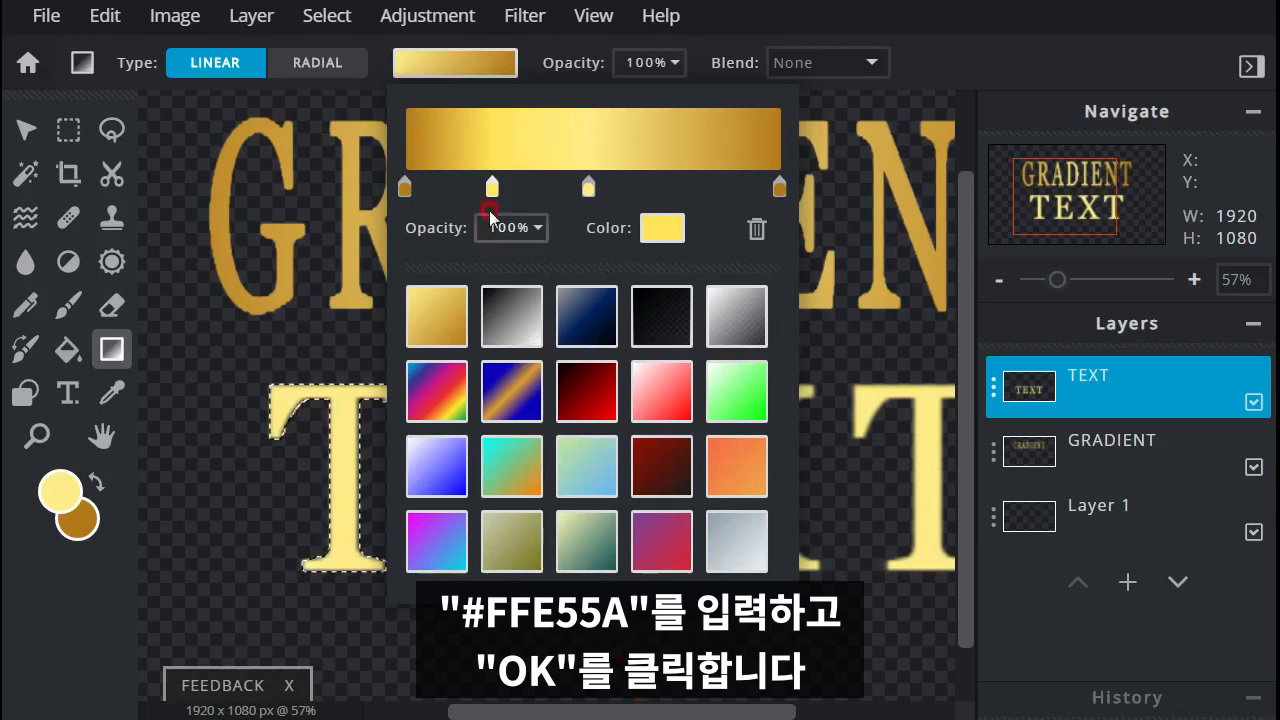
click(683, 183)
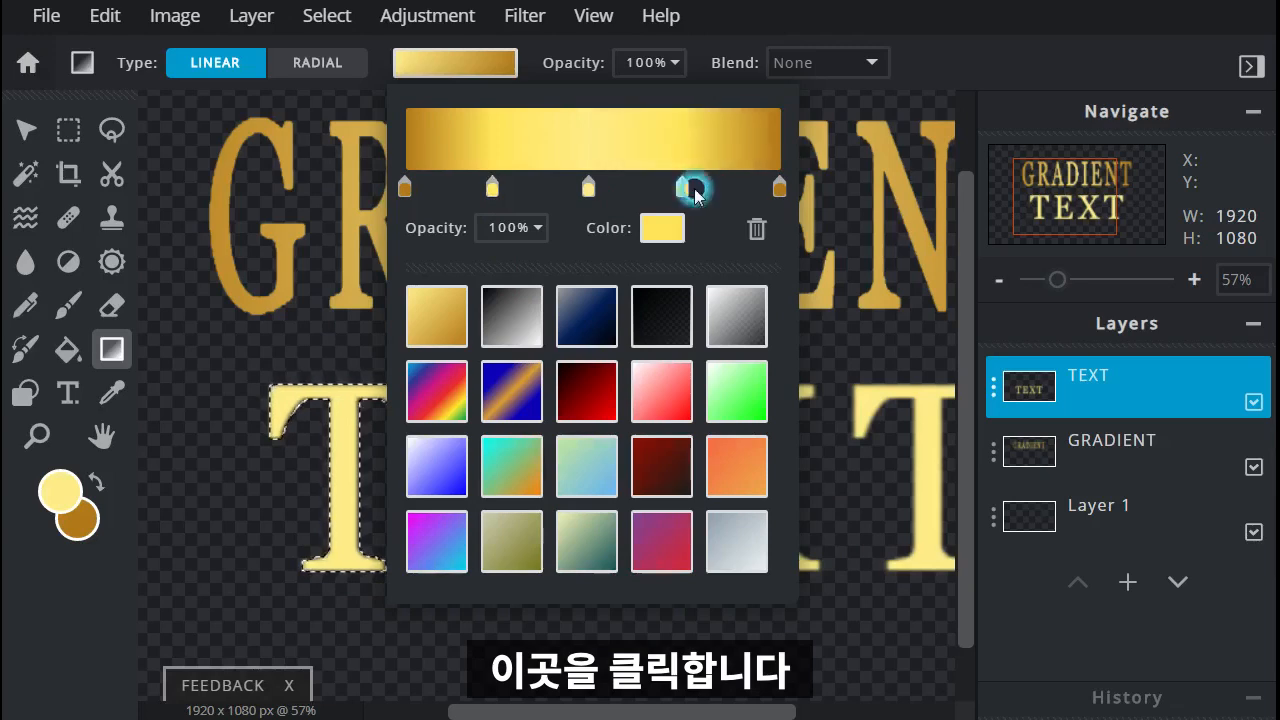
Fill the selected first T with the linear gradient running straight horizontally from its left edge to its right edge, and deselect it.
click(845, 340)
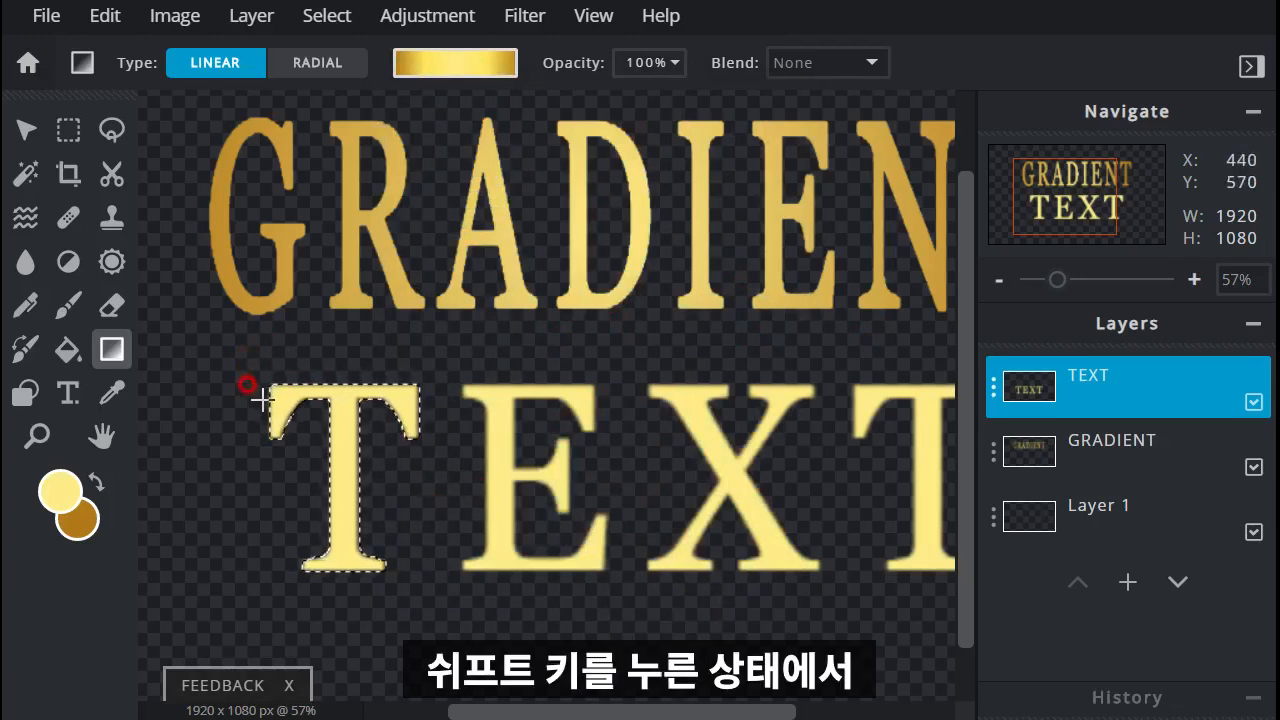
drag(262, 403, 426, 403)
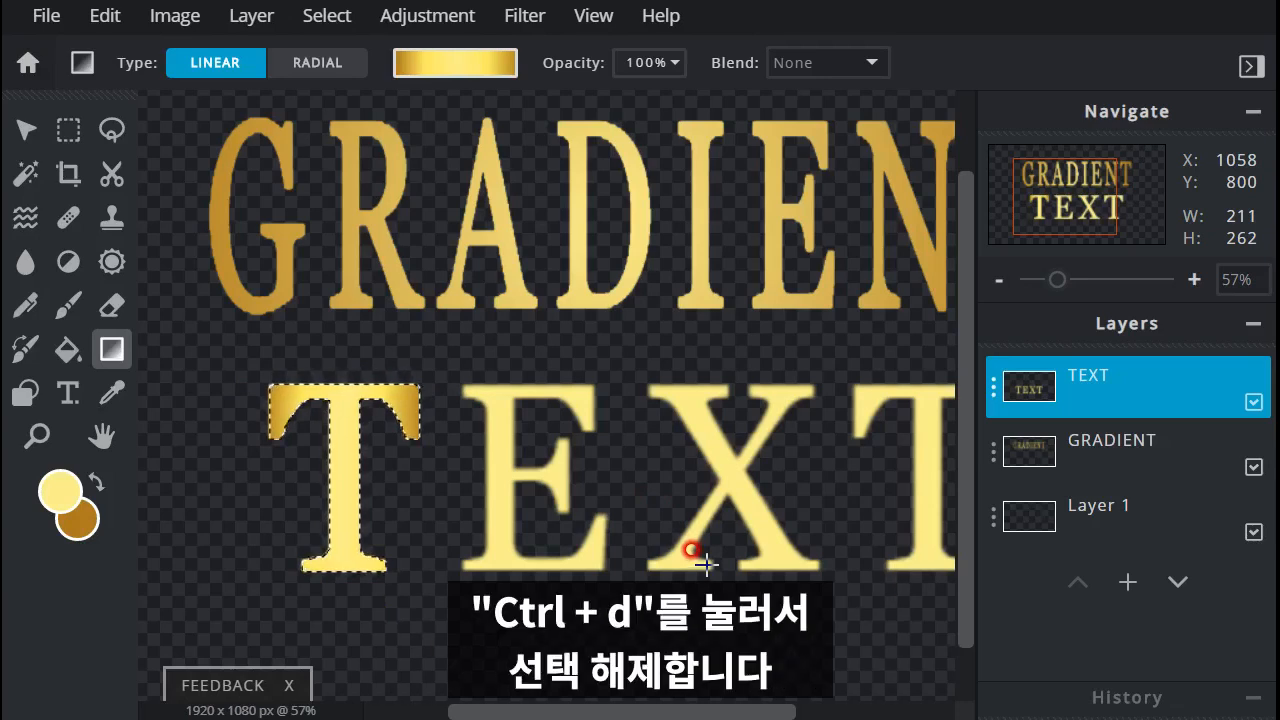
key(ctrl+d)
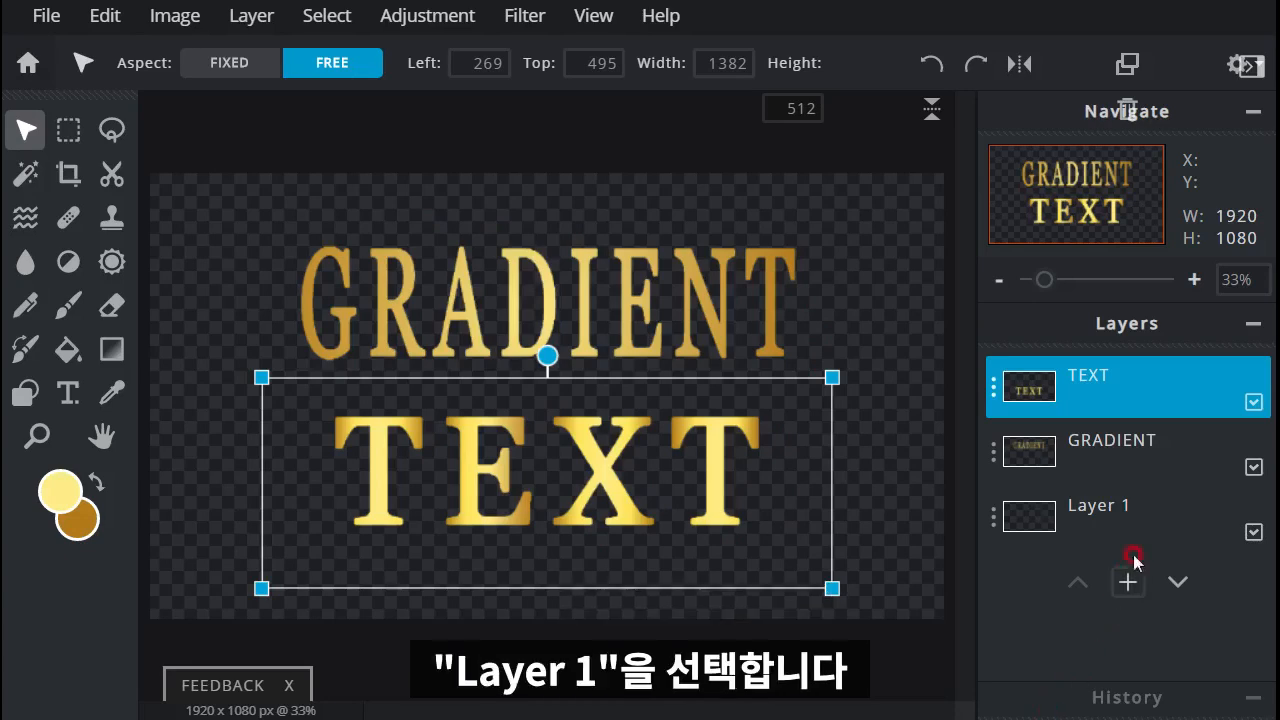
Fill Layer 1 with black (#000000) as the background behind the lettering.
click(1094, 514)
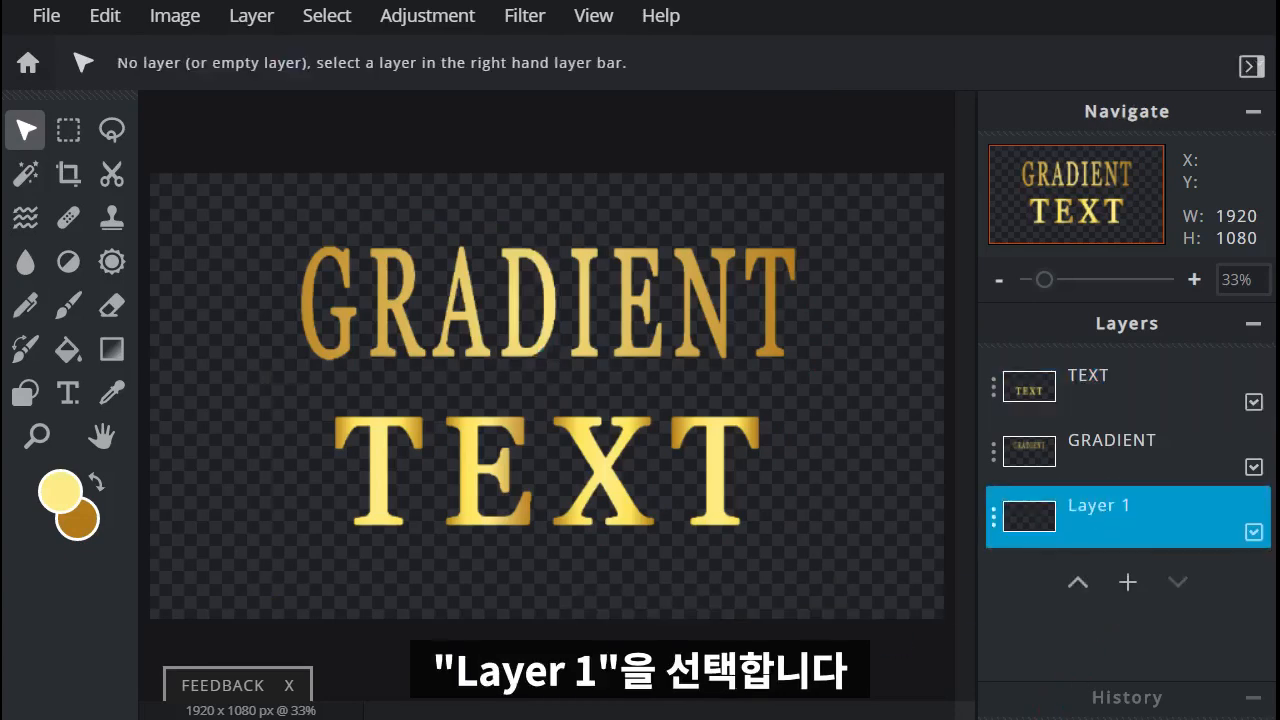
click(60, 490)
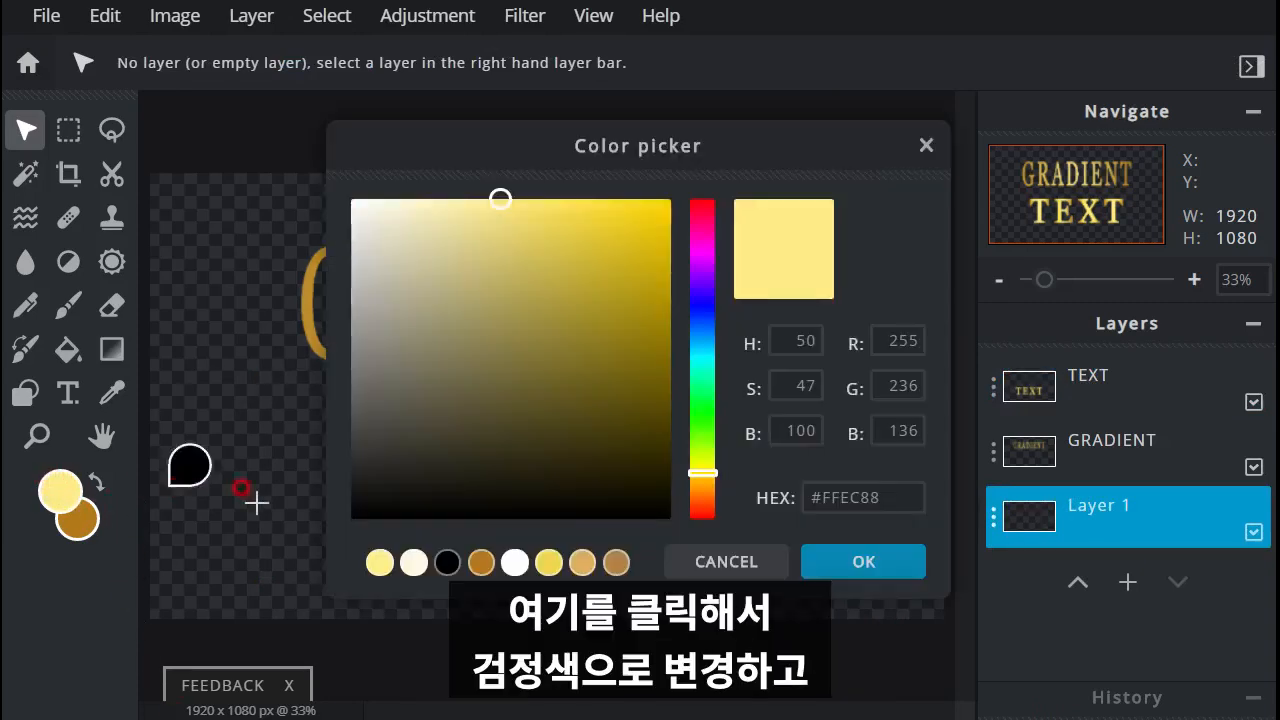
click(446, 561)
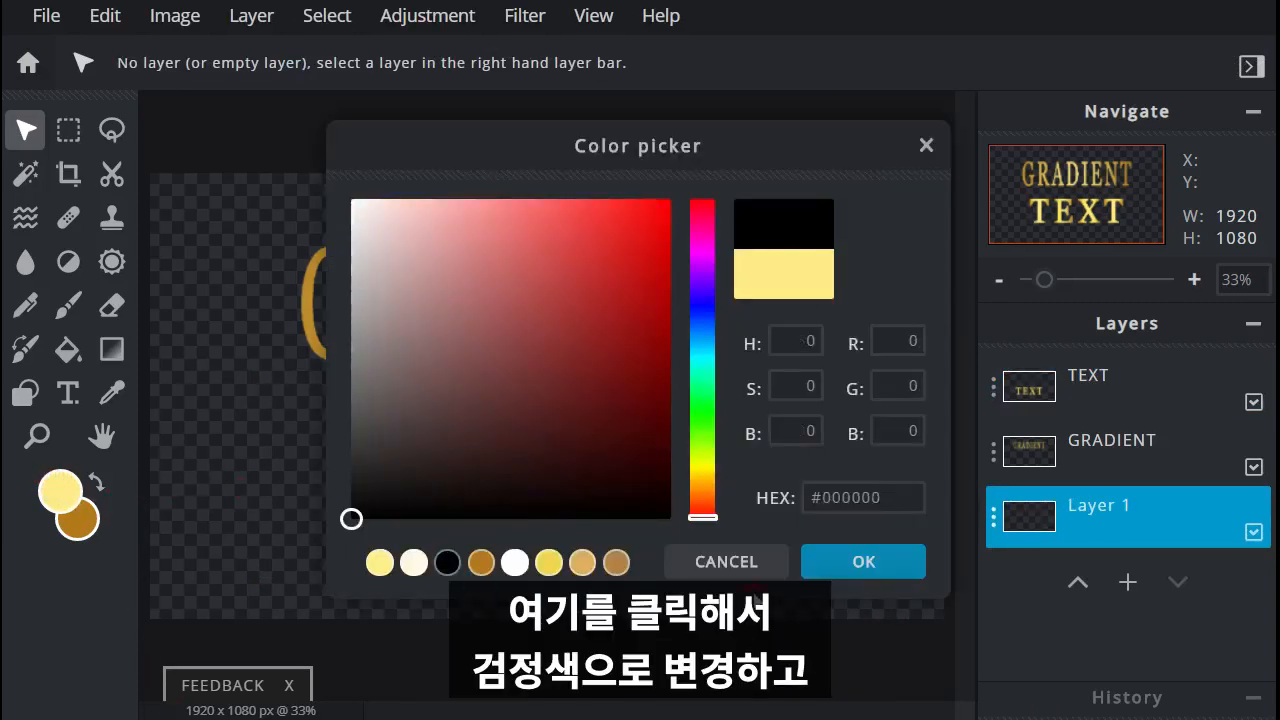
click(848, 564)
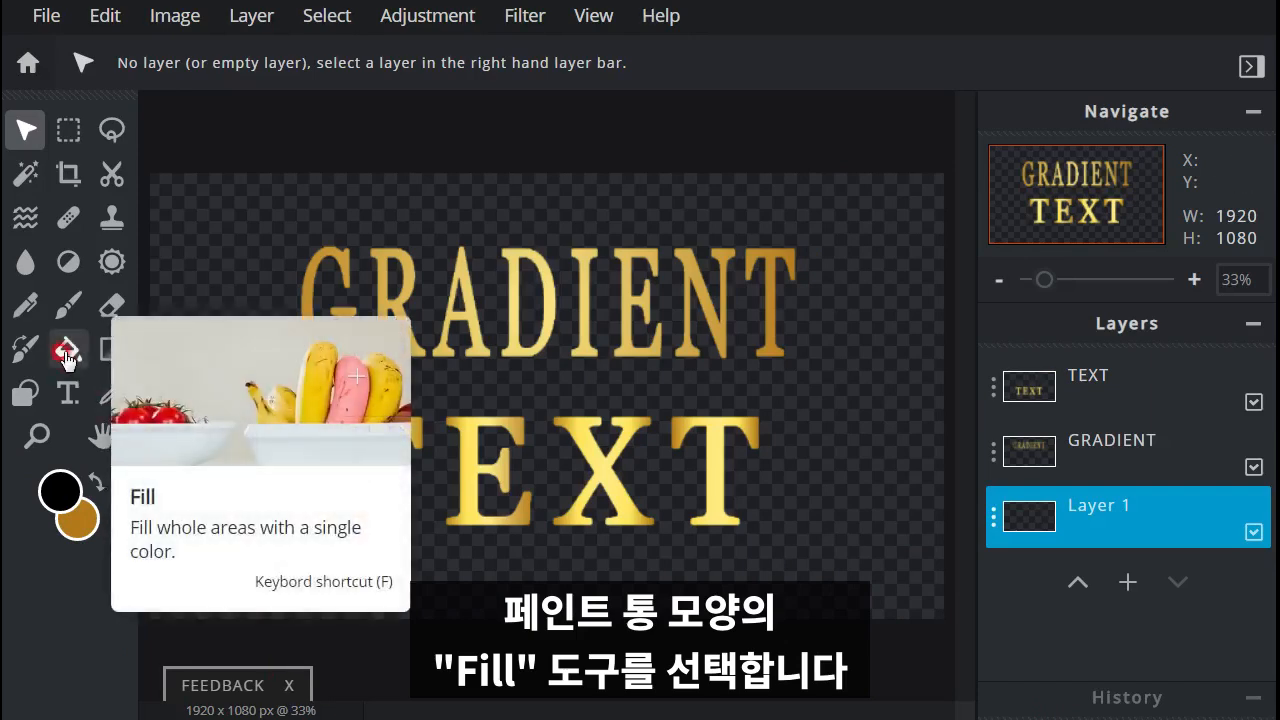
click(67, 352)
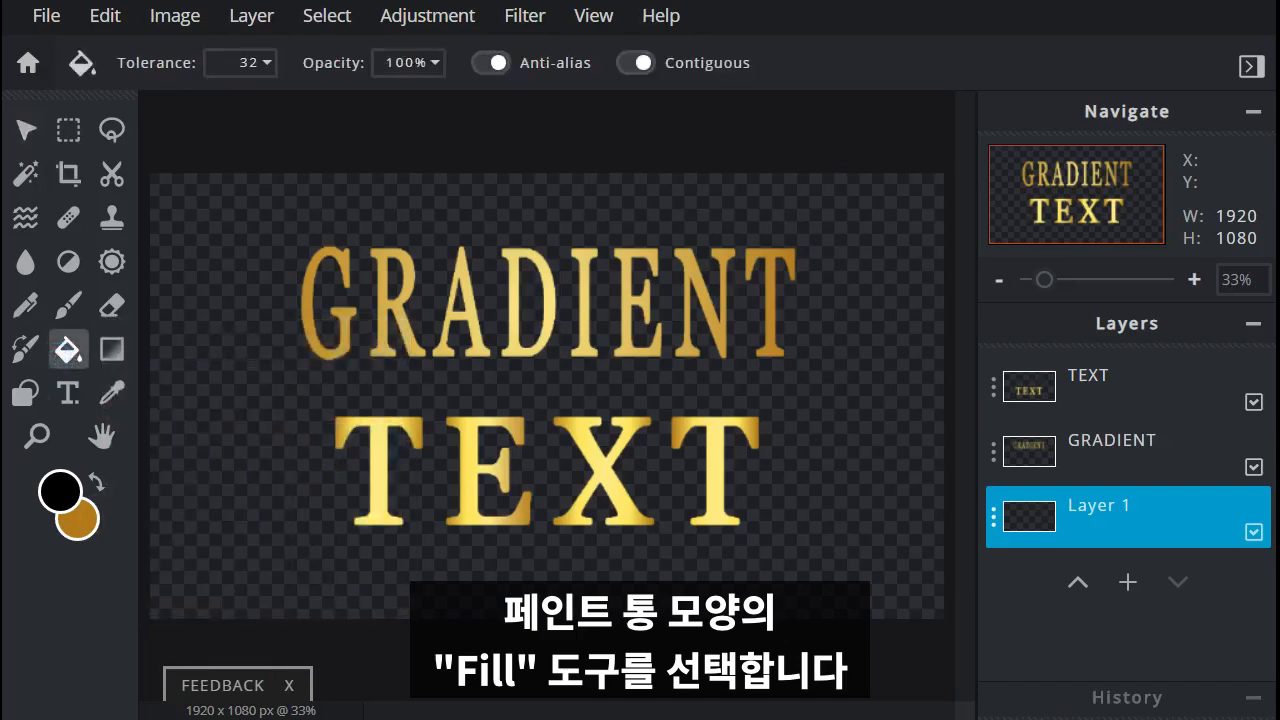
click(290, 392)
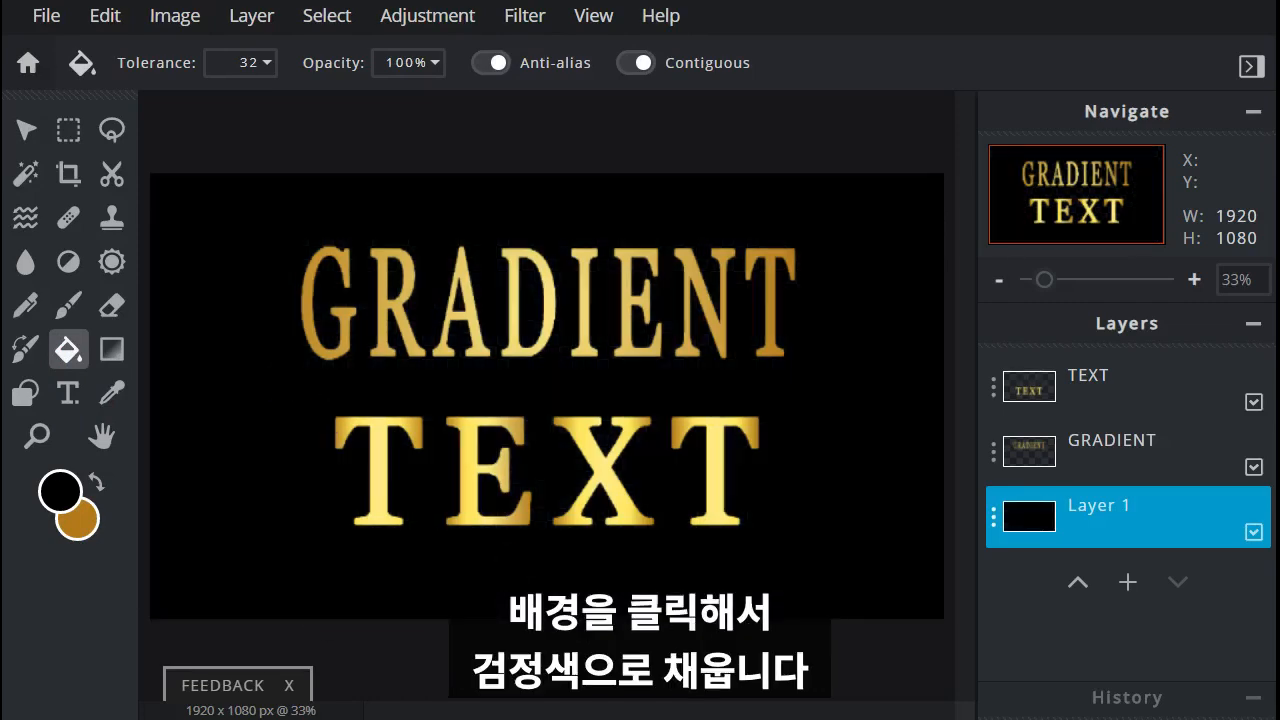